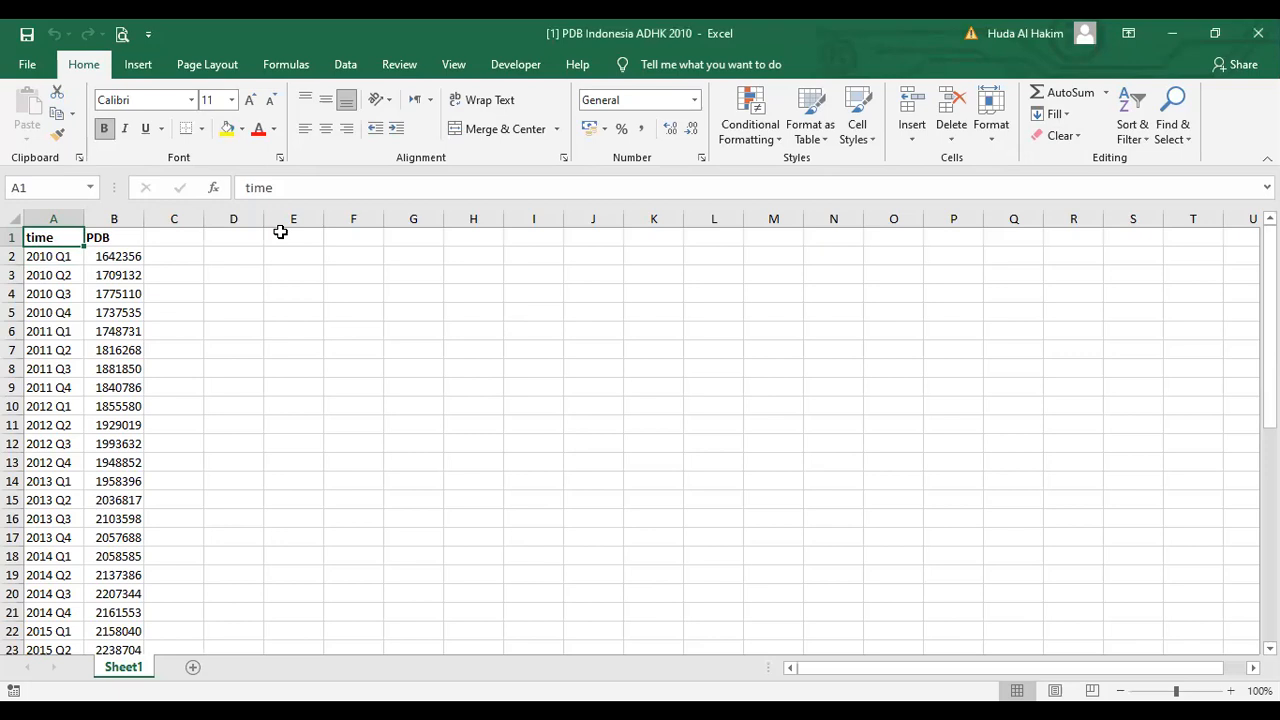
Step: Copy the whole data table with the time and PDB columns, including the header row
key(ctrl+shift+Right)
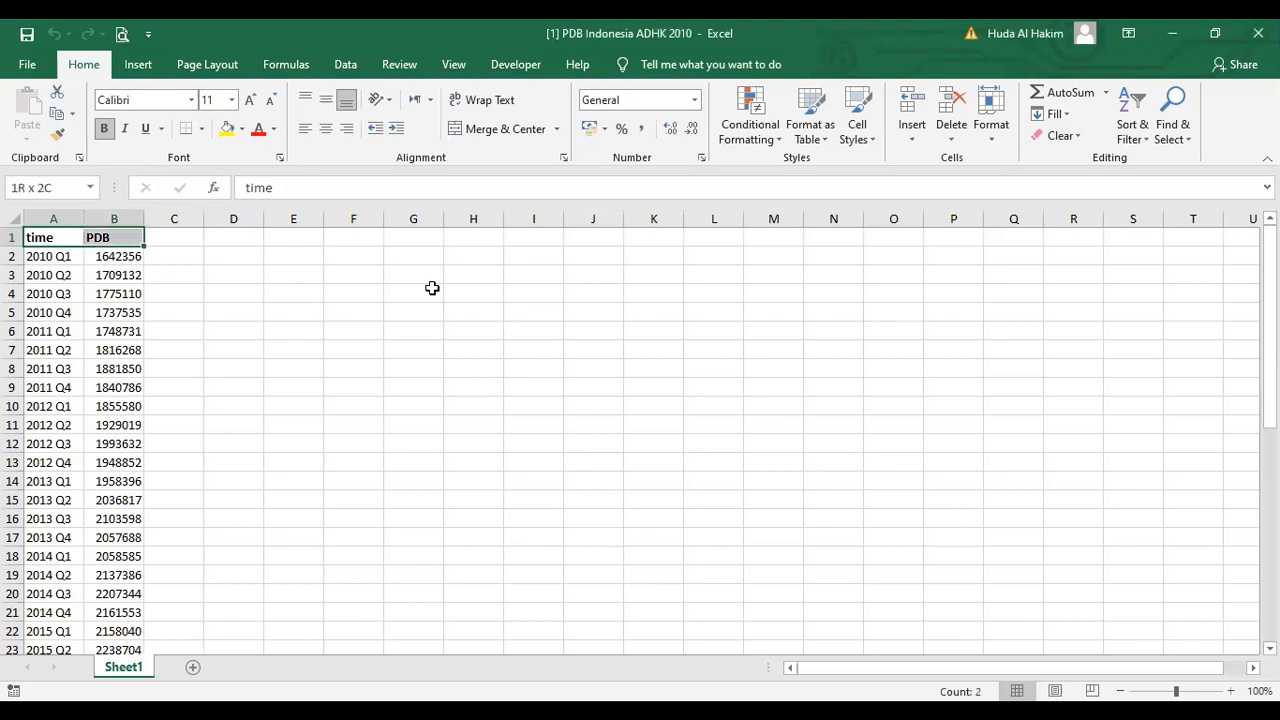
key(ctrl+shift+Down)
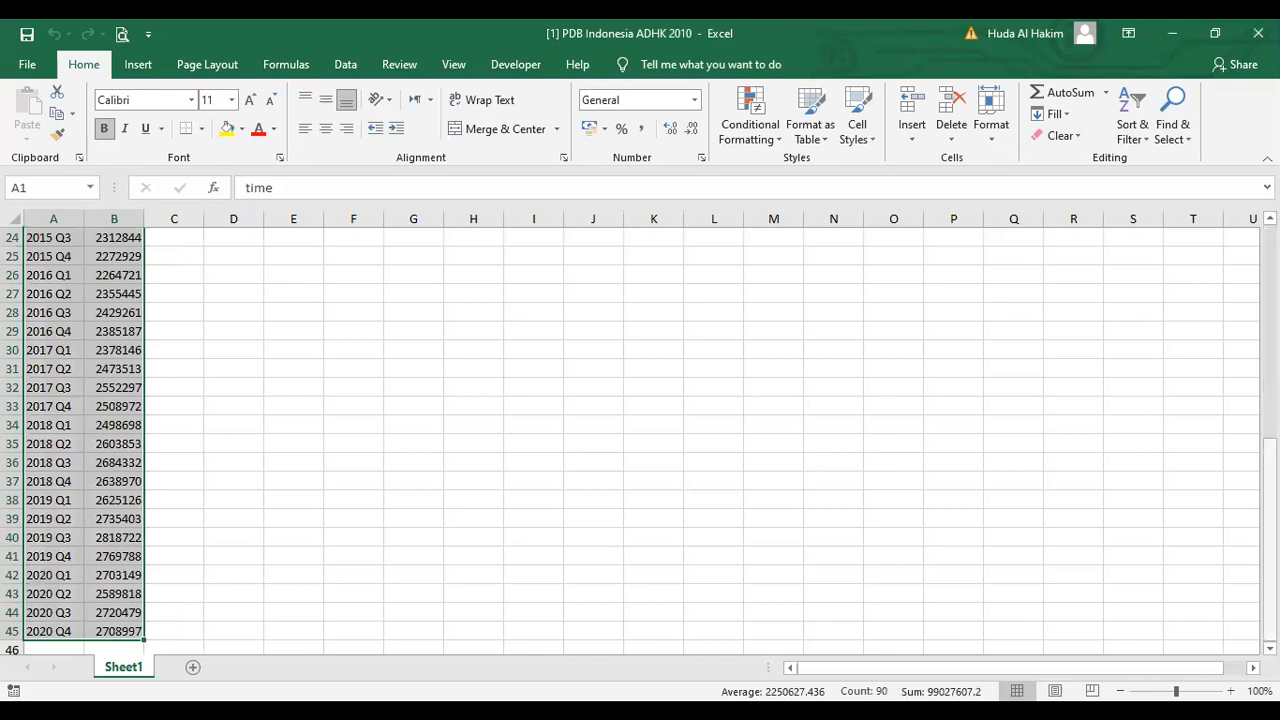
scroll(383, 300, up, 7)
key(ctrl+c)
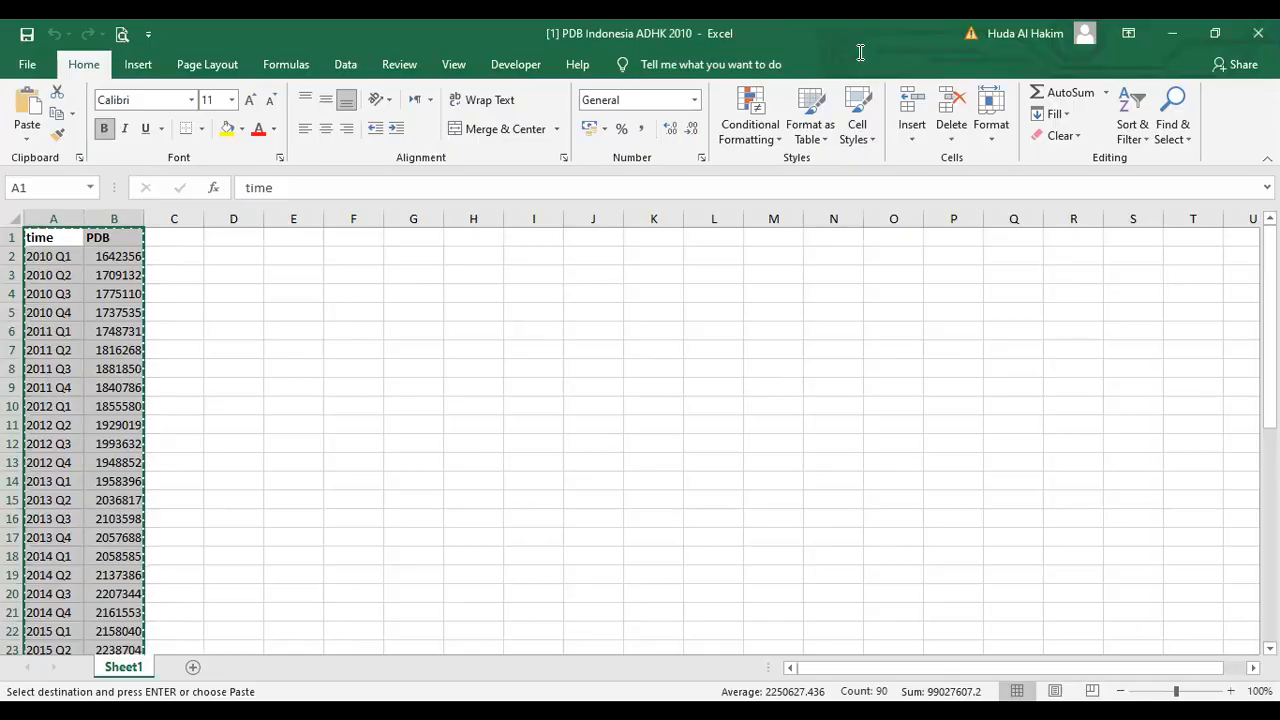
Step: Switch to Stata, paste the table into the editable Data Editor with the first row as variable names, and check both variables' properties
key(alt+Tab)
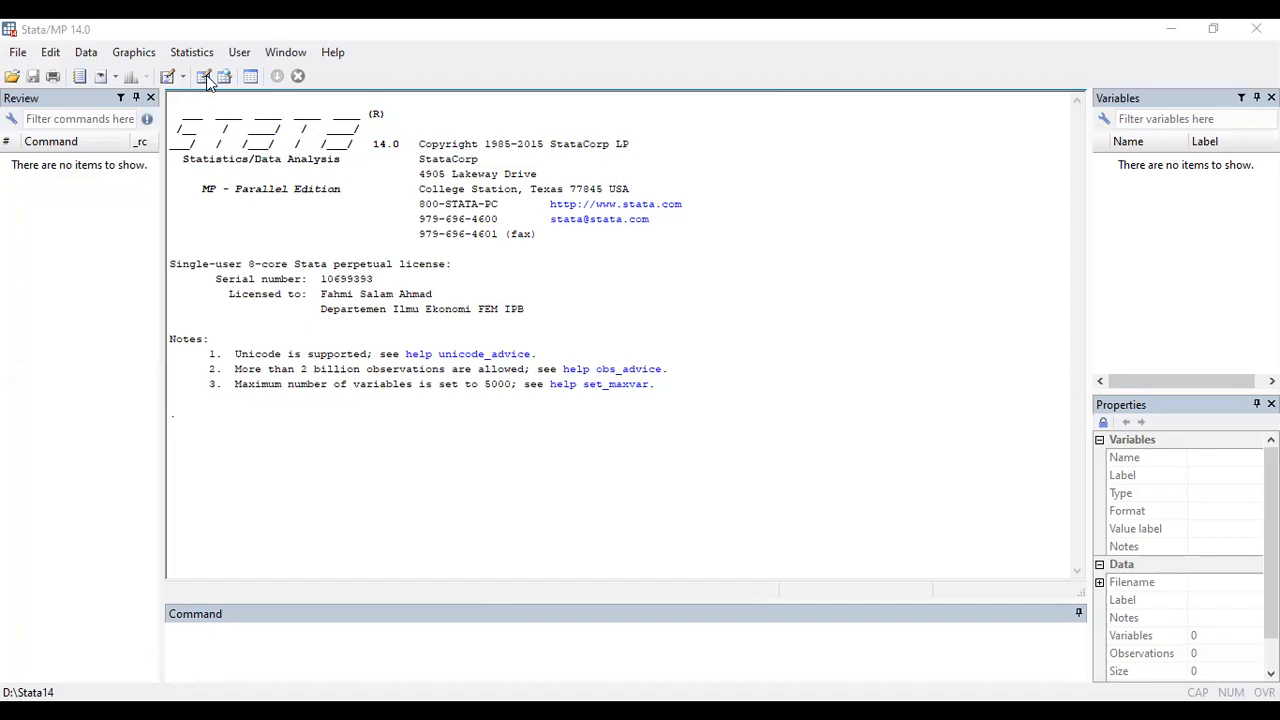
click(379, 65)
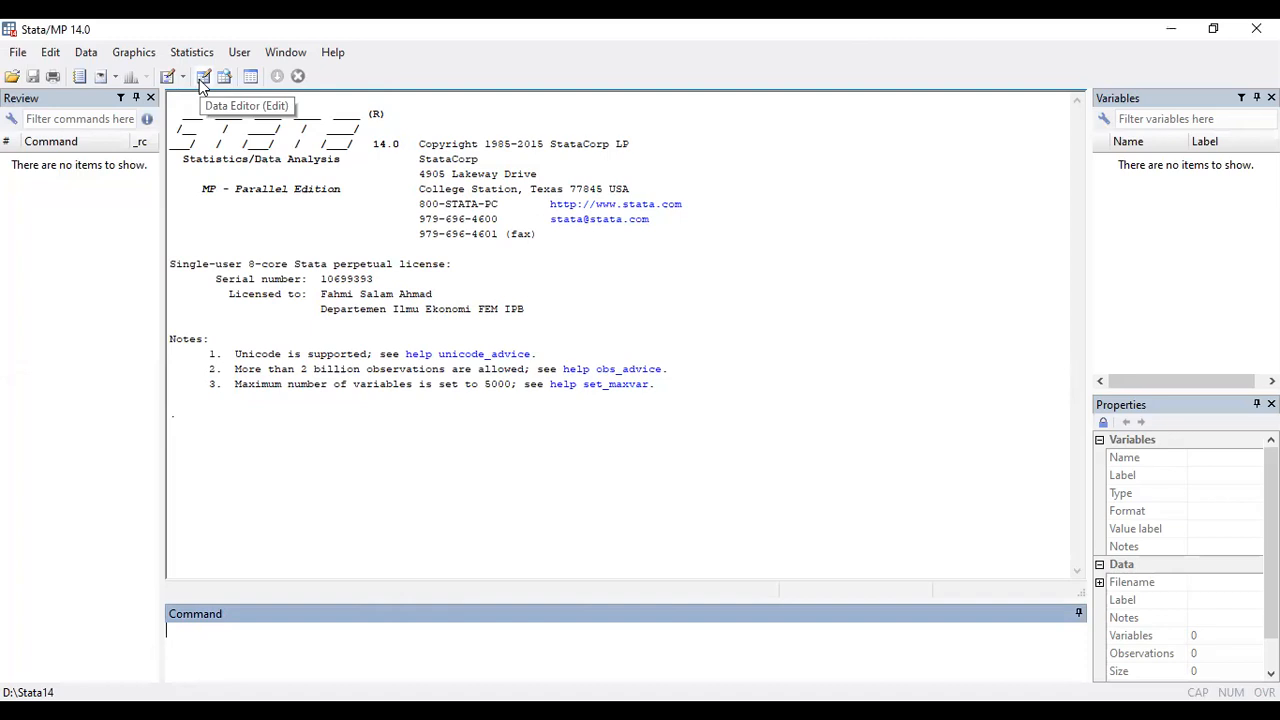
click(202, 77)
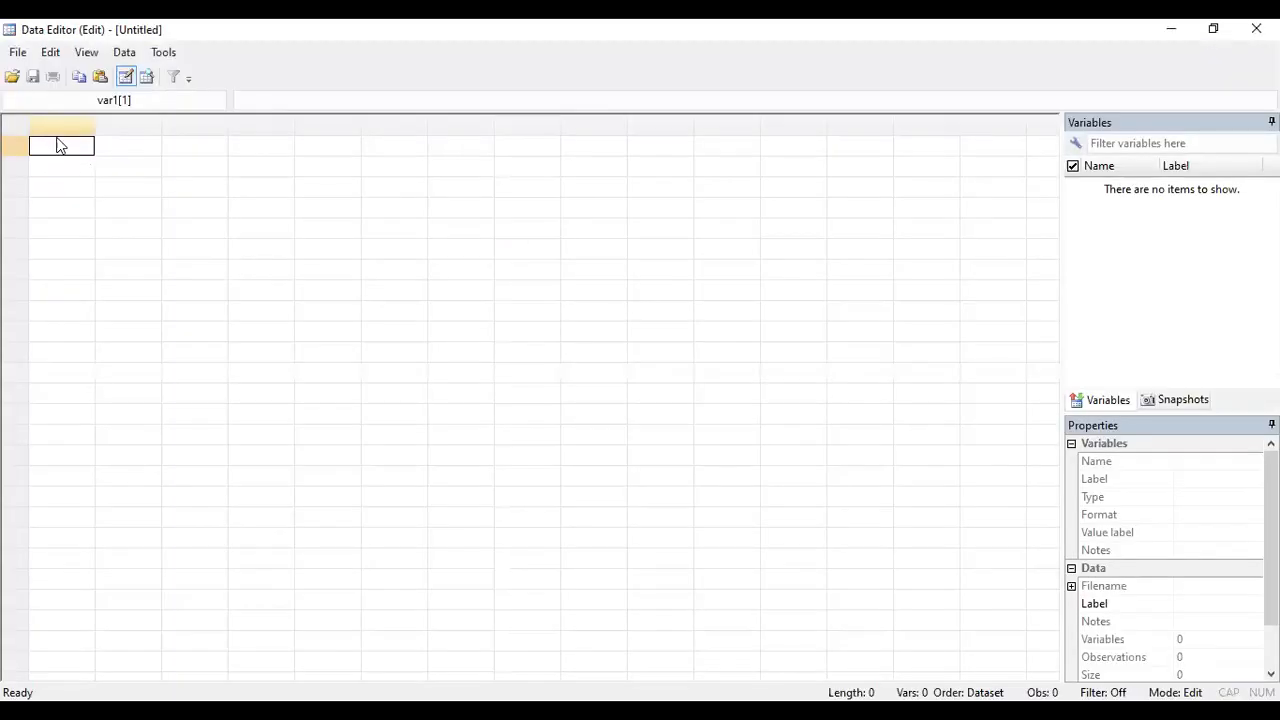
right_click(57, 146)
click(132, 172)
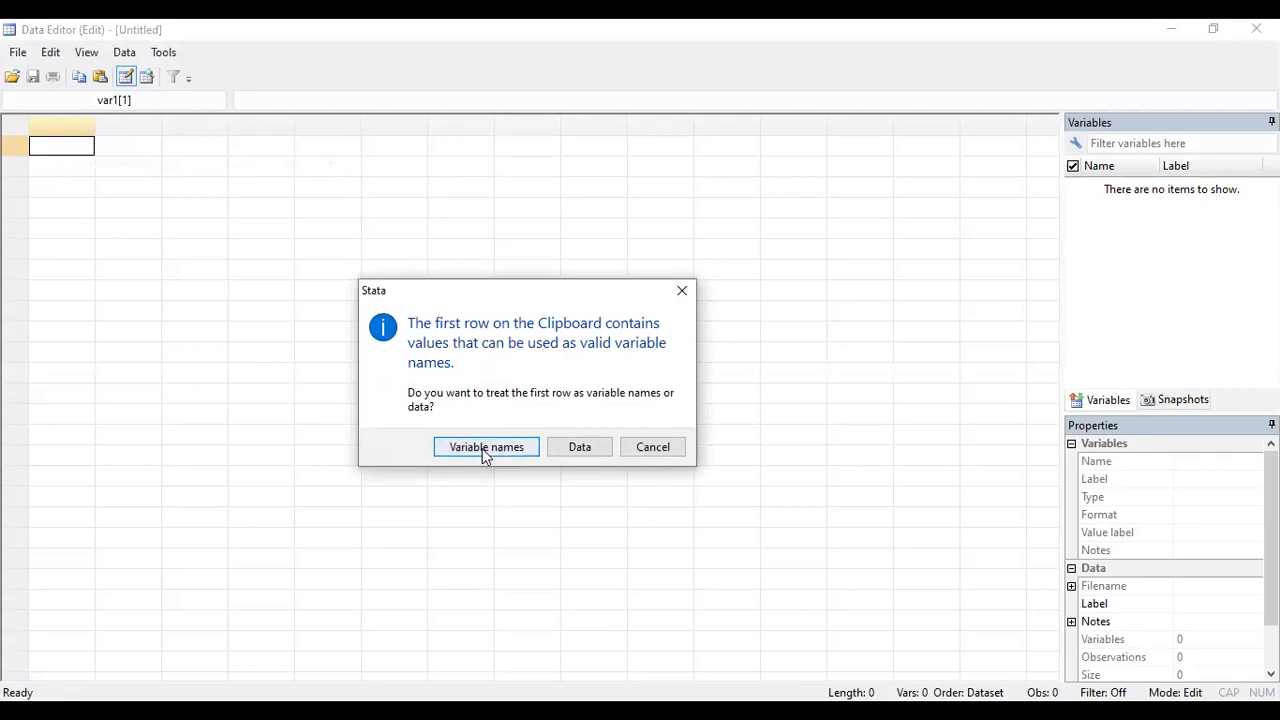
click(486, 447)
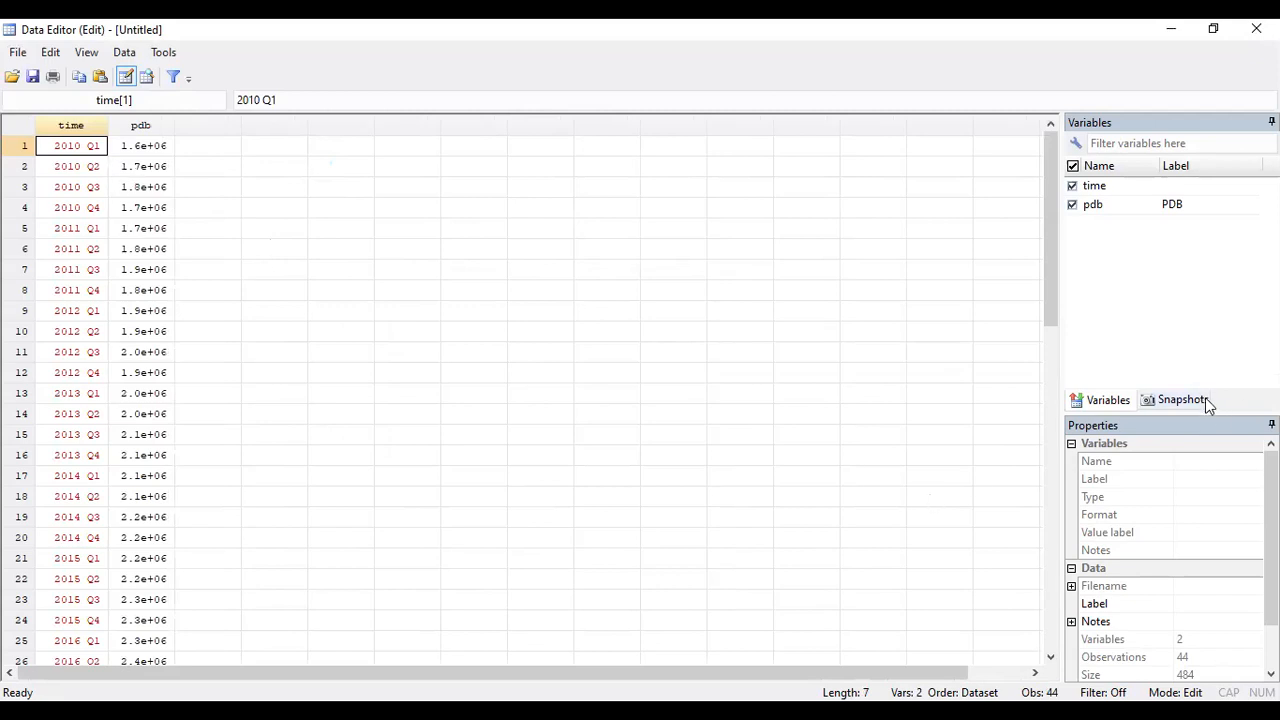
click(1092, 188)
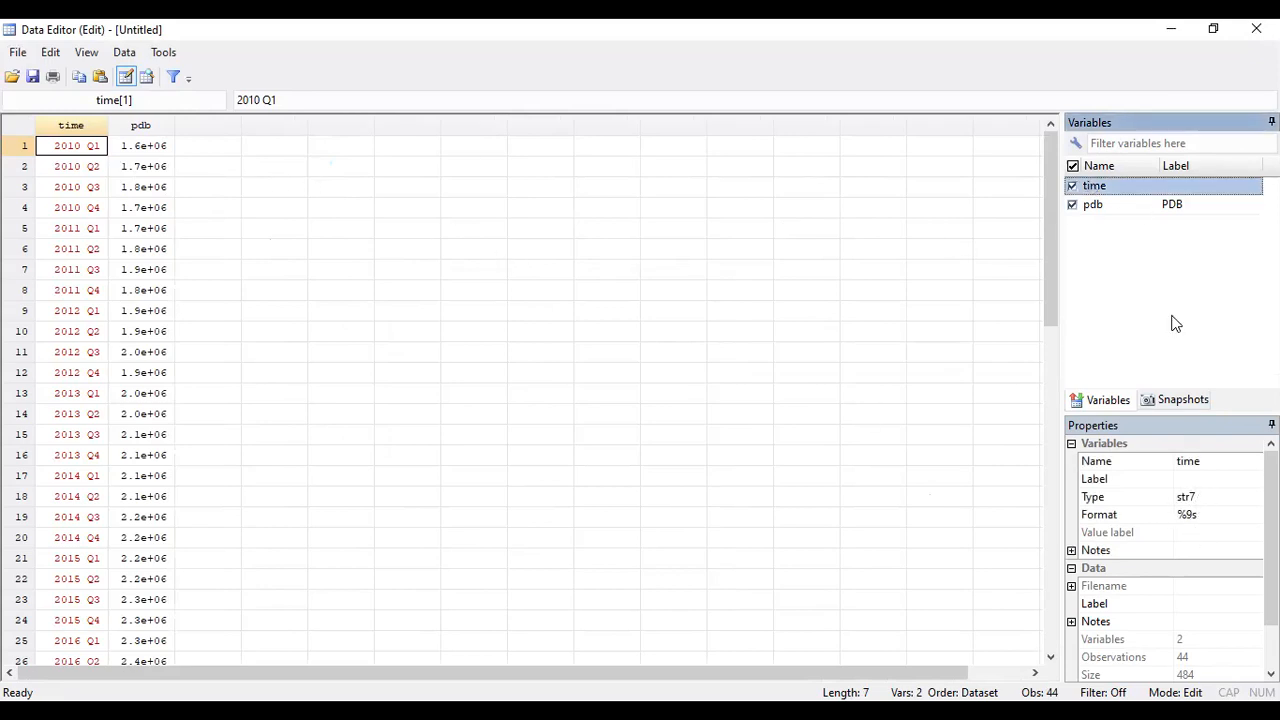
click(1112, 207)
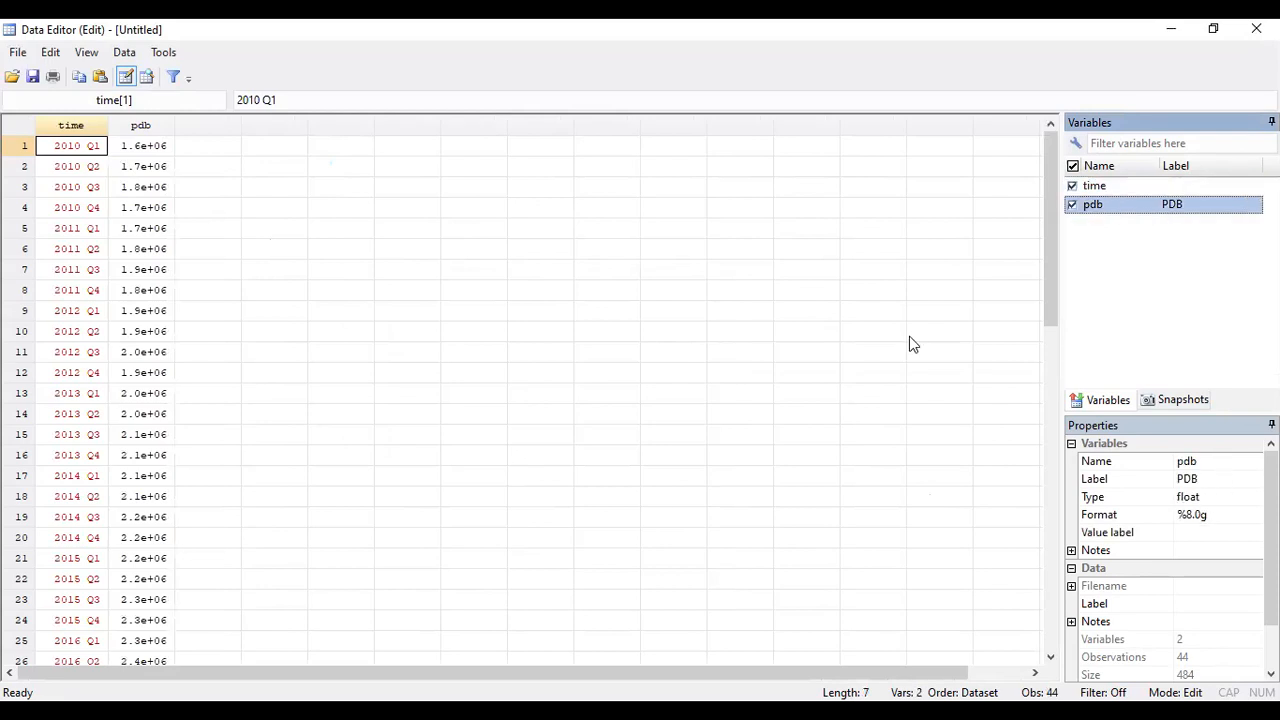
Step: Return to the main Stata window and try to declare time as the time variable with "tsset time"
click(1171, 29)
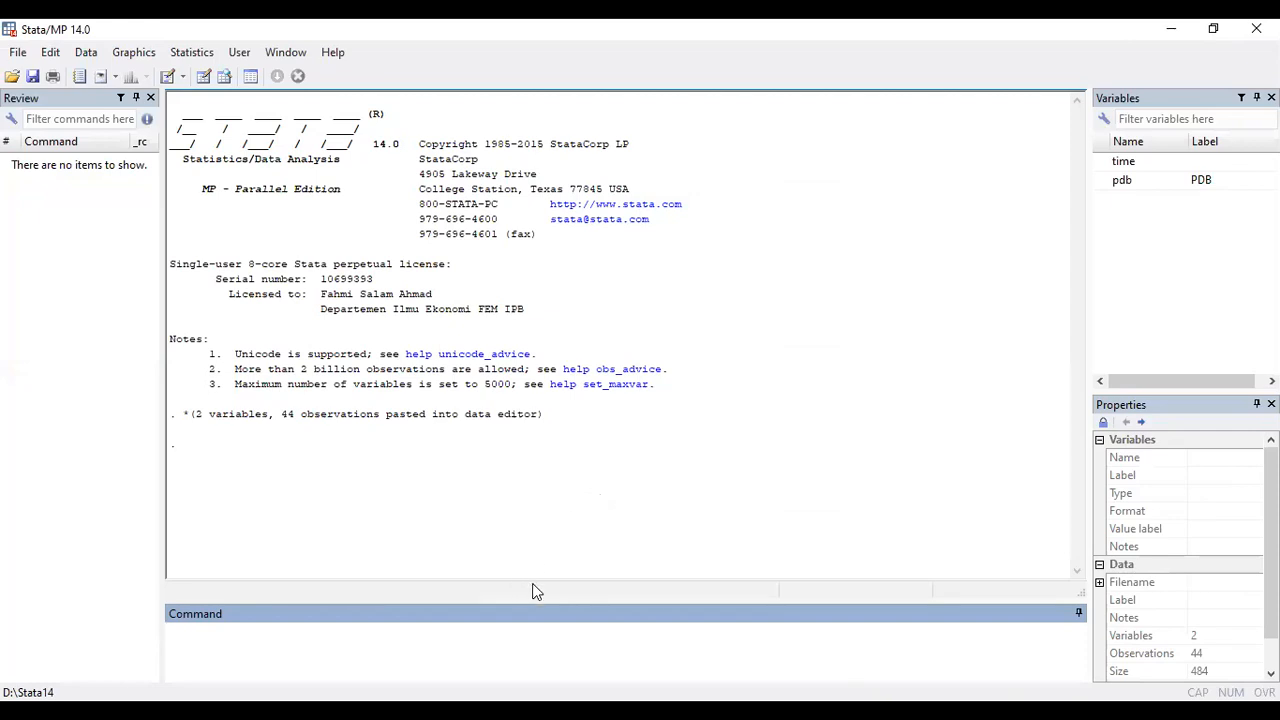
text(tsset time)
key(Return)
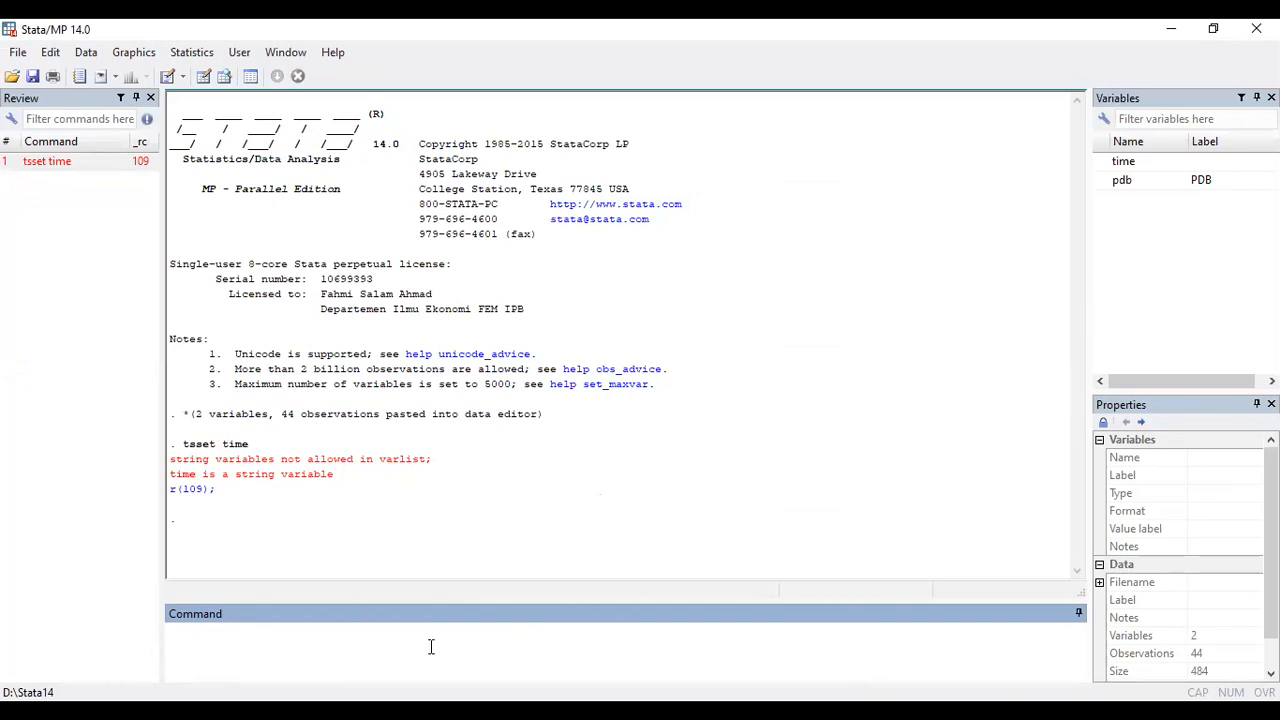
Step: Back in the Data Editor, create a new float variable t with the expression _n
click(424, 711)
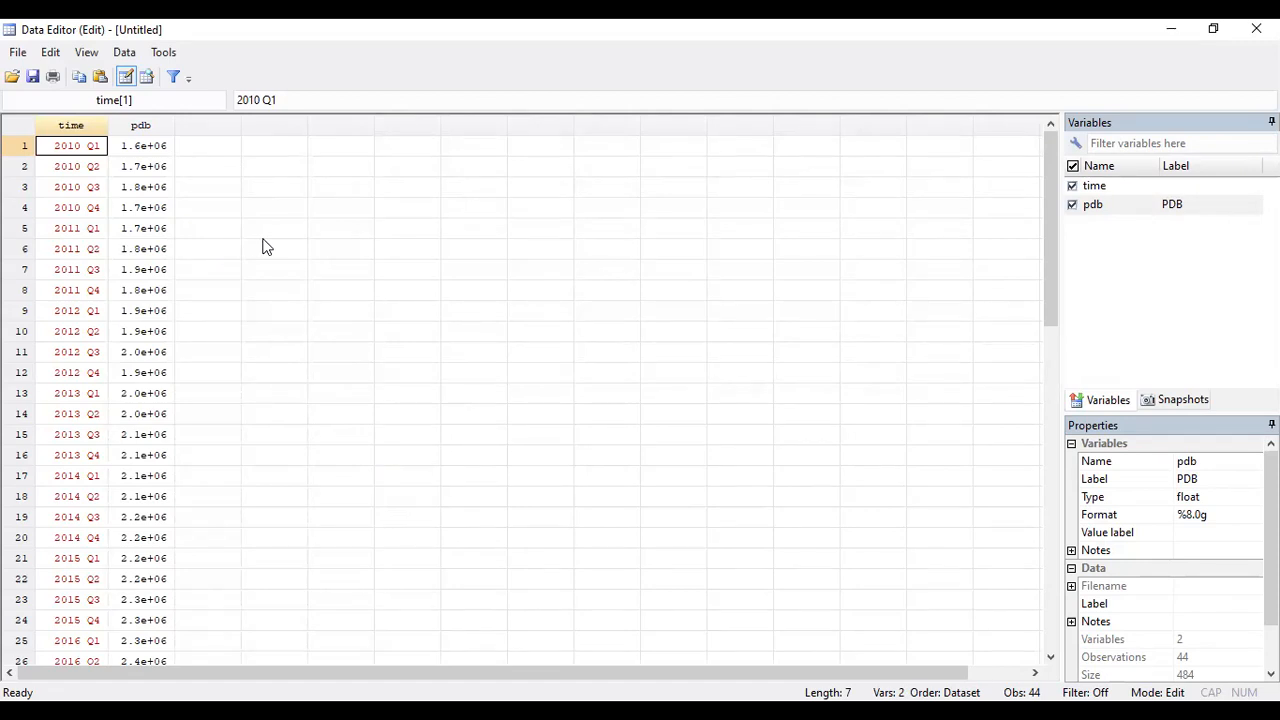
click(124, 53)
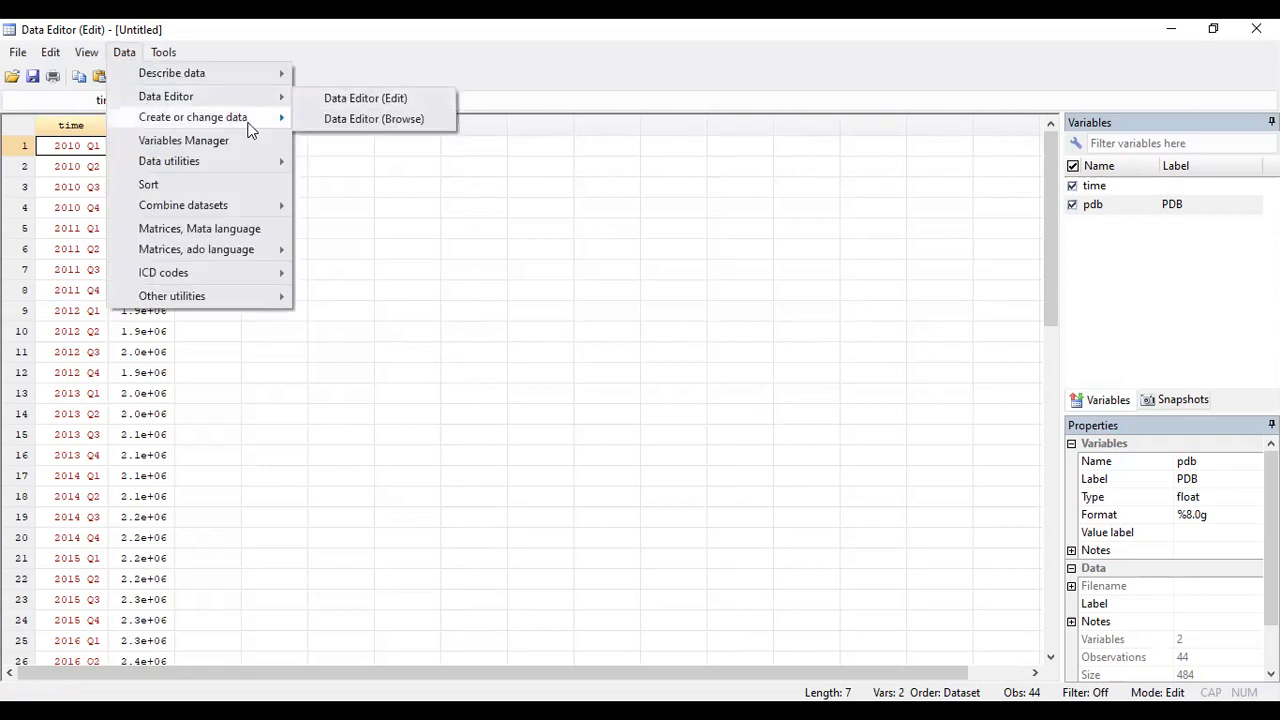
mouse_move(276, 120)
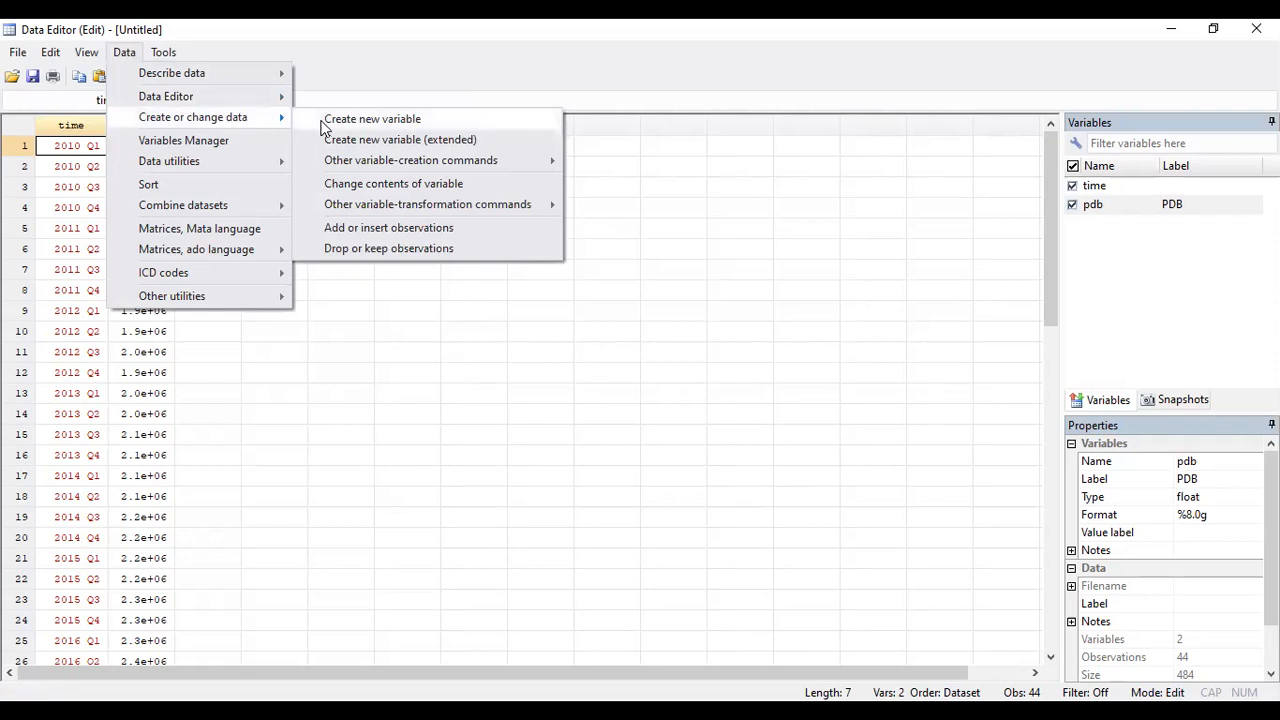
click(418, 121)
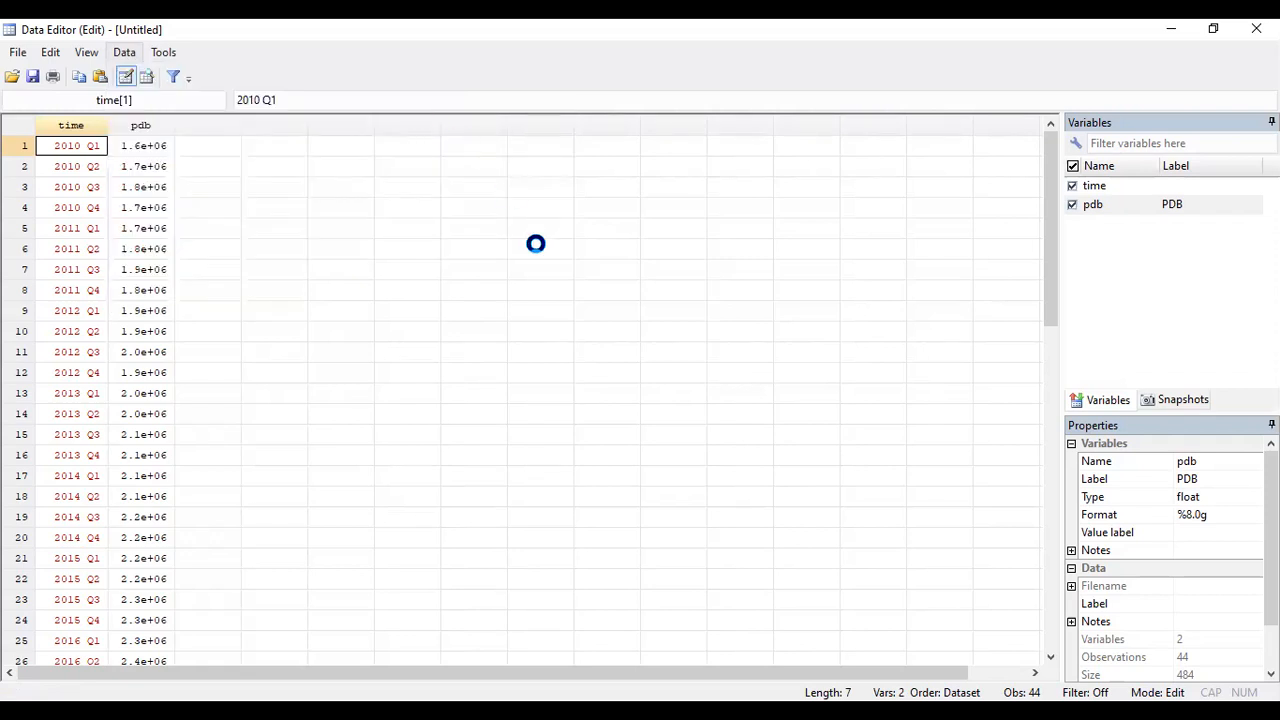
click(727, 289)
text(t)
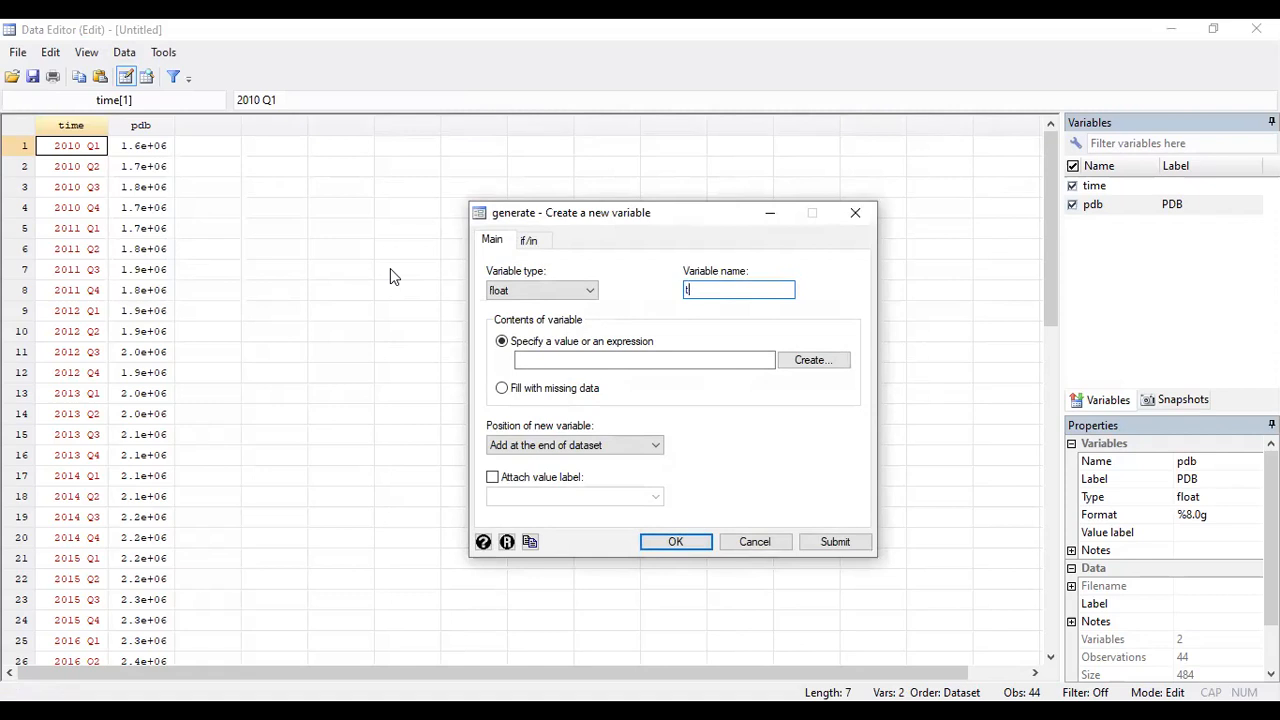
click(643, 361)
text(_n)
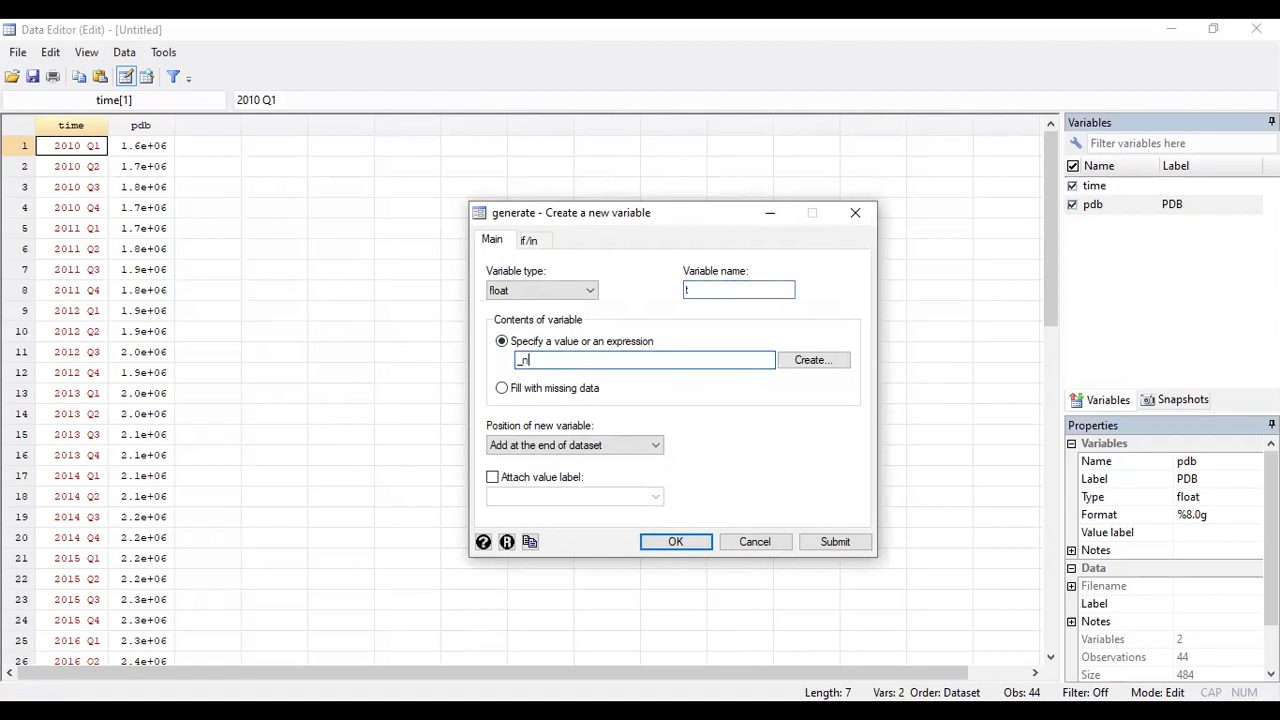
click(672, 542)
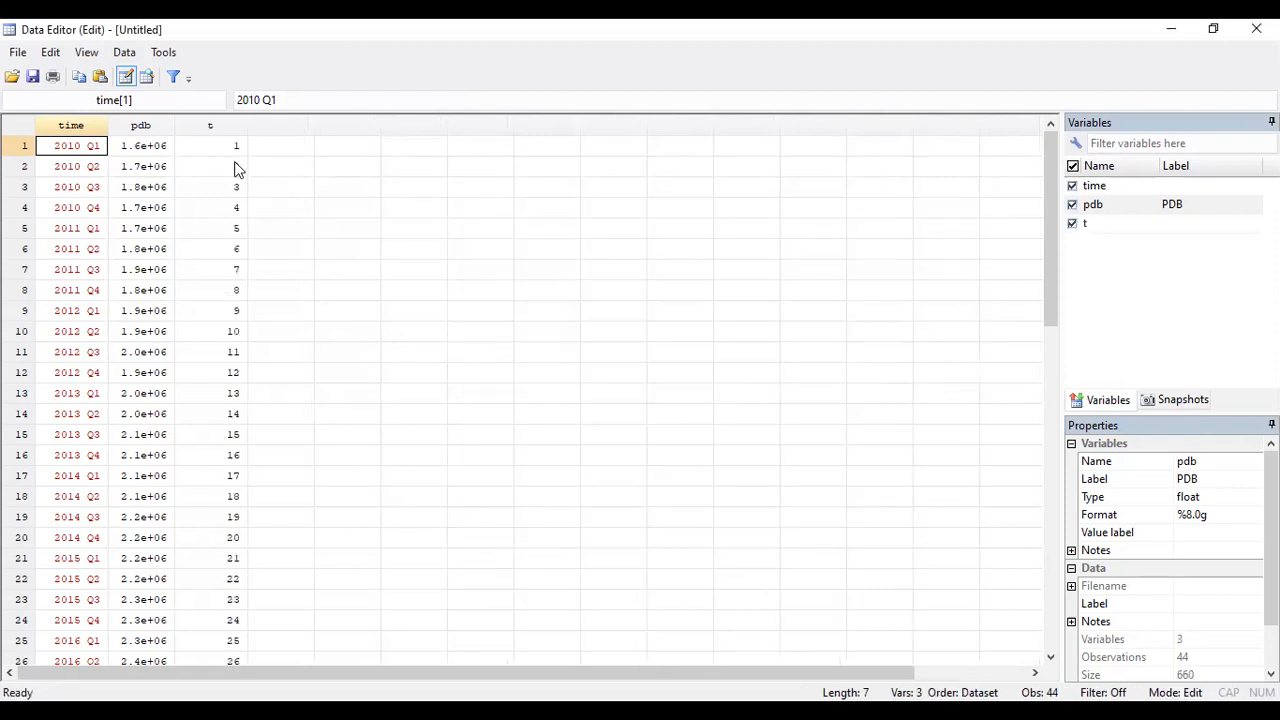
Step: Create a new float variable newtime with the expression tq(2010q1) + t - 1
drag(1050, 201, 1006, 160)
click(127, 58)
mouse_move(290, 125)
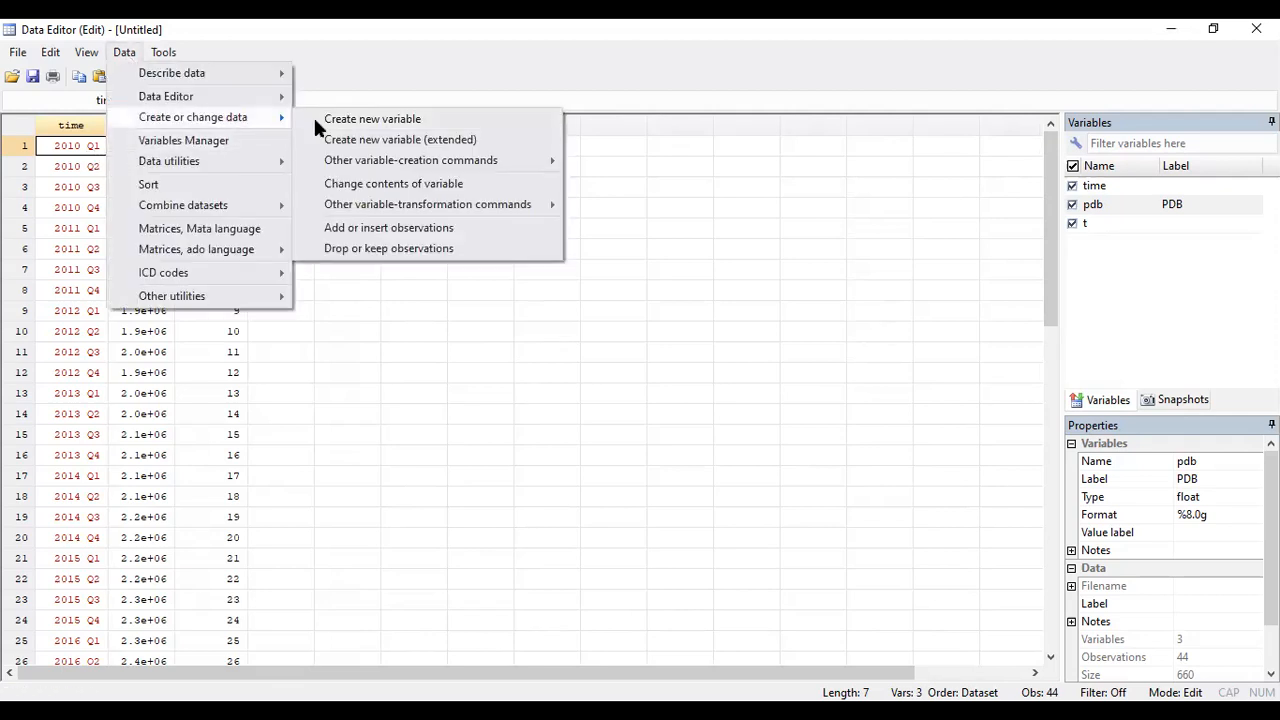
click(397, 120)
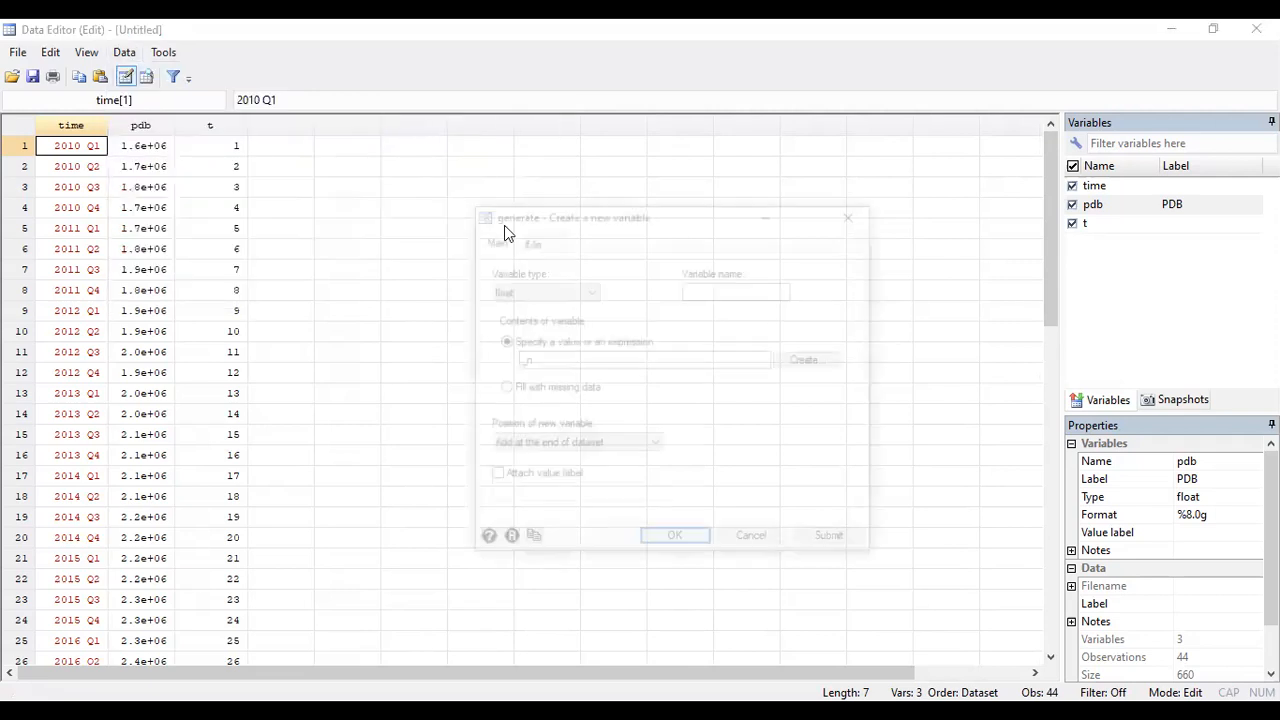
click(698, 290)
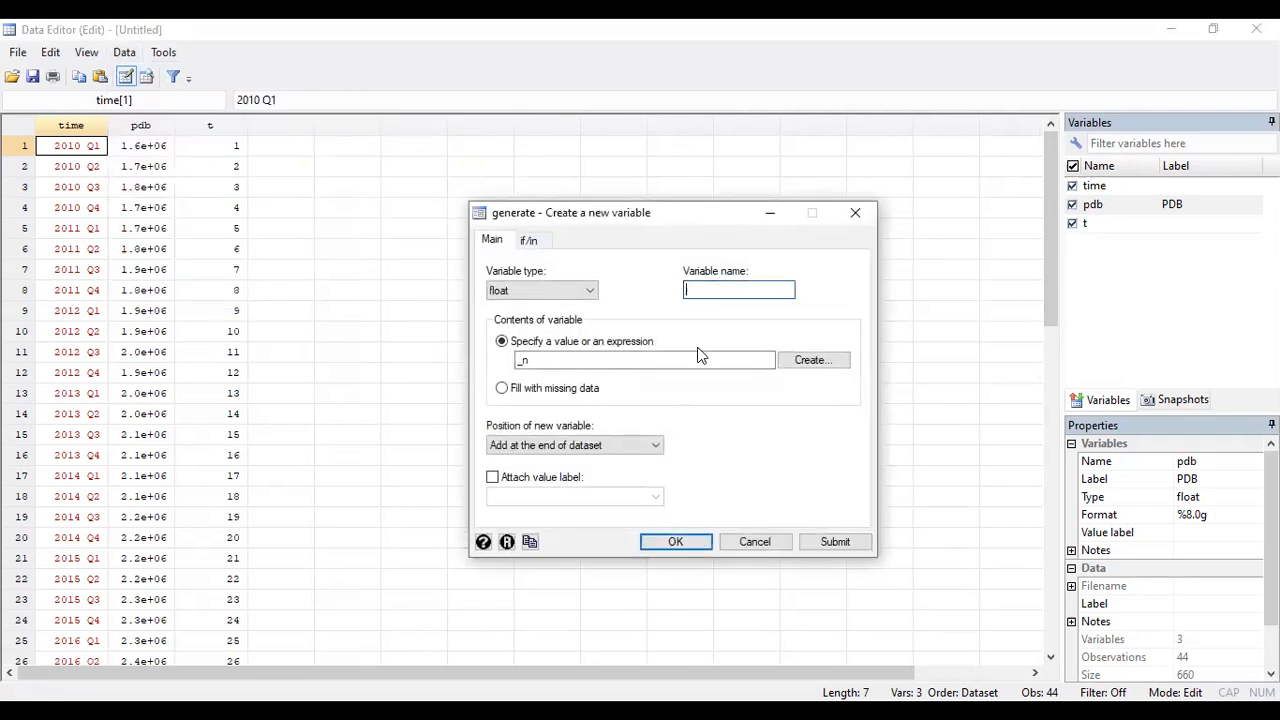
text(newtime)
drag(549, 362, 478, 356)
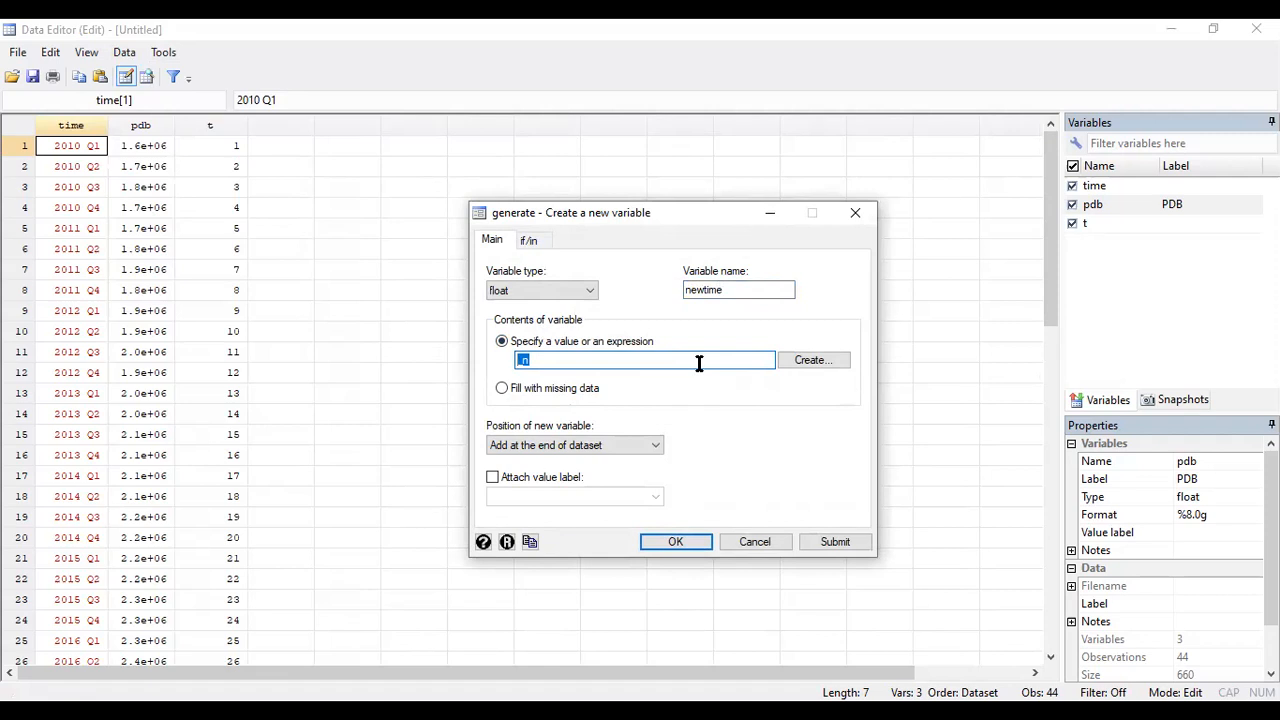
text(tq(2010q1) +)
text(t - 1)
click(676, 543)
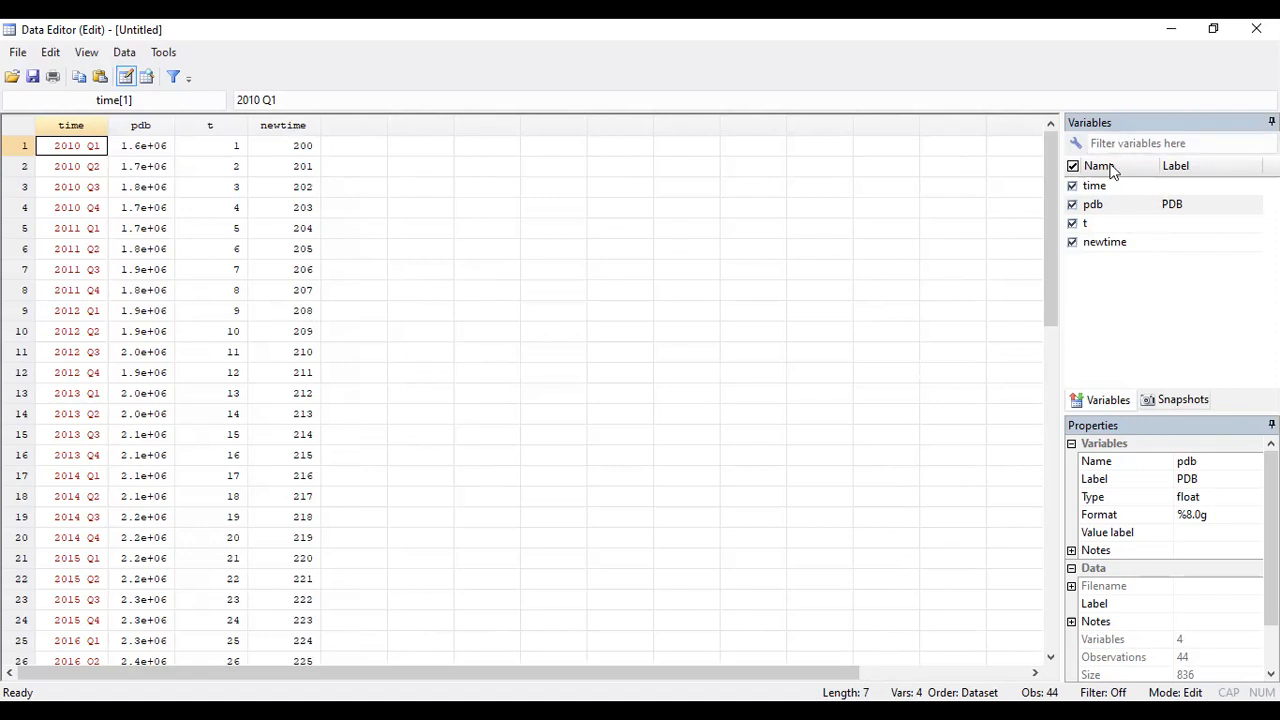
Step: Set the display format of newtime to Quarterly (%tq) in the 2009q2 style
click(1117, 248)
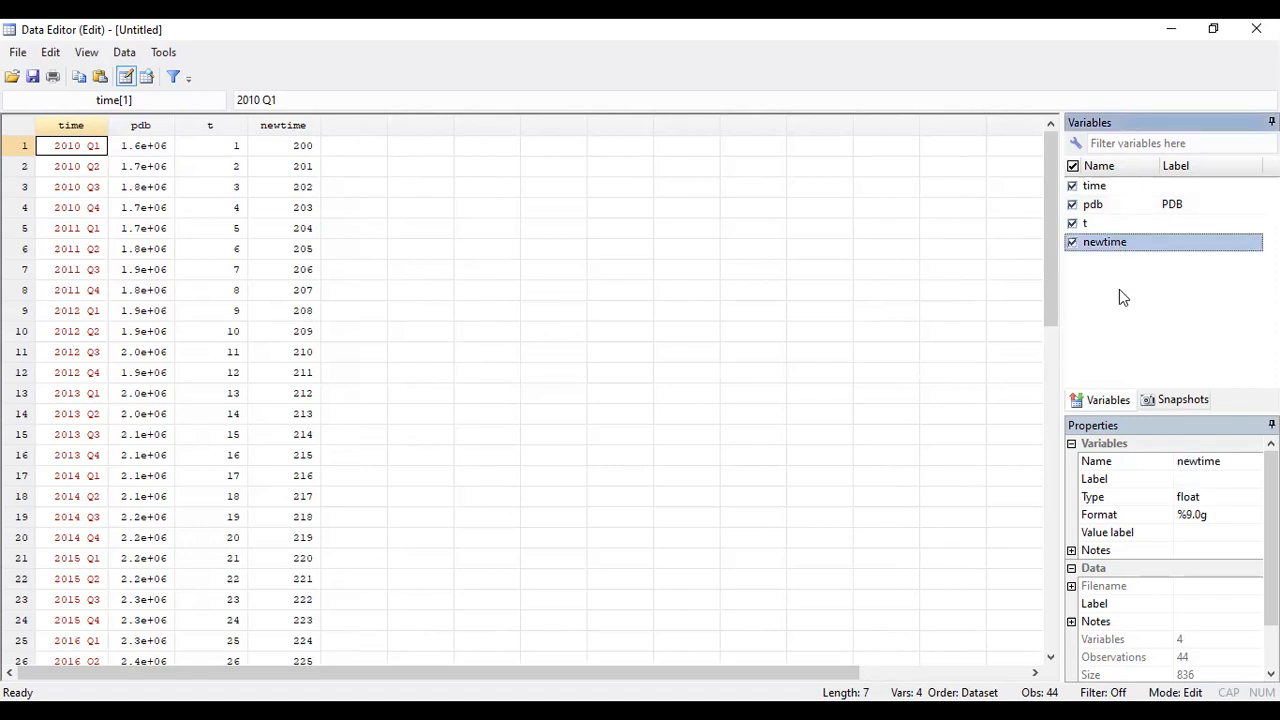
click(1230, 515)
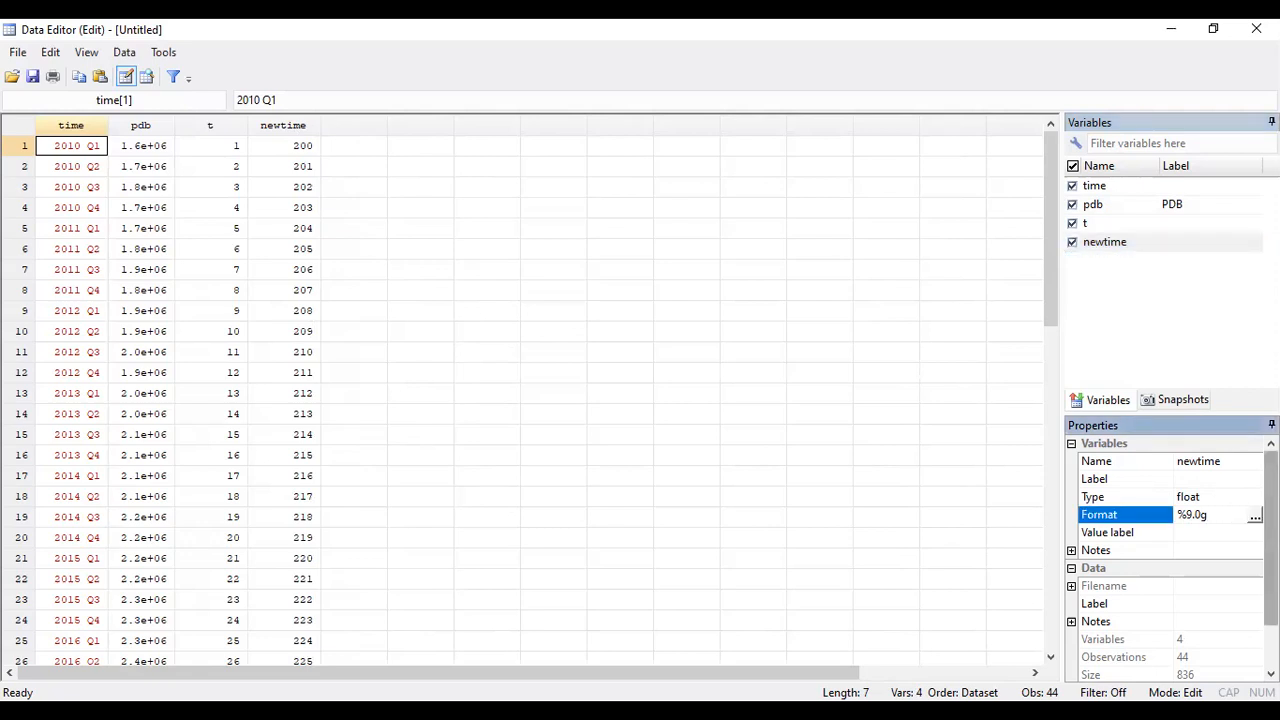
click(1255, 515)
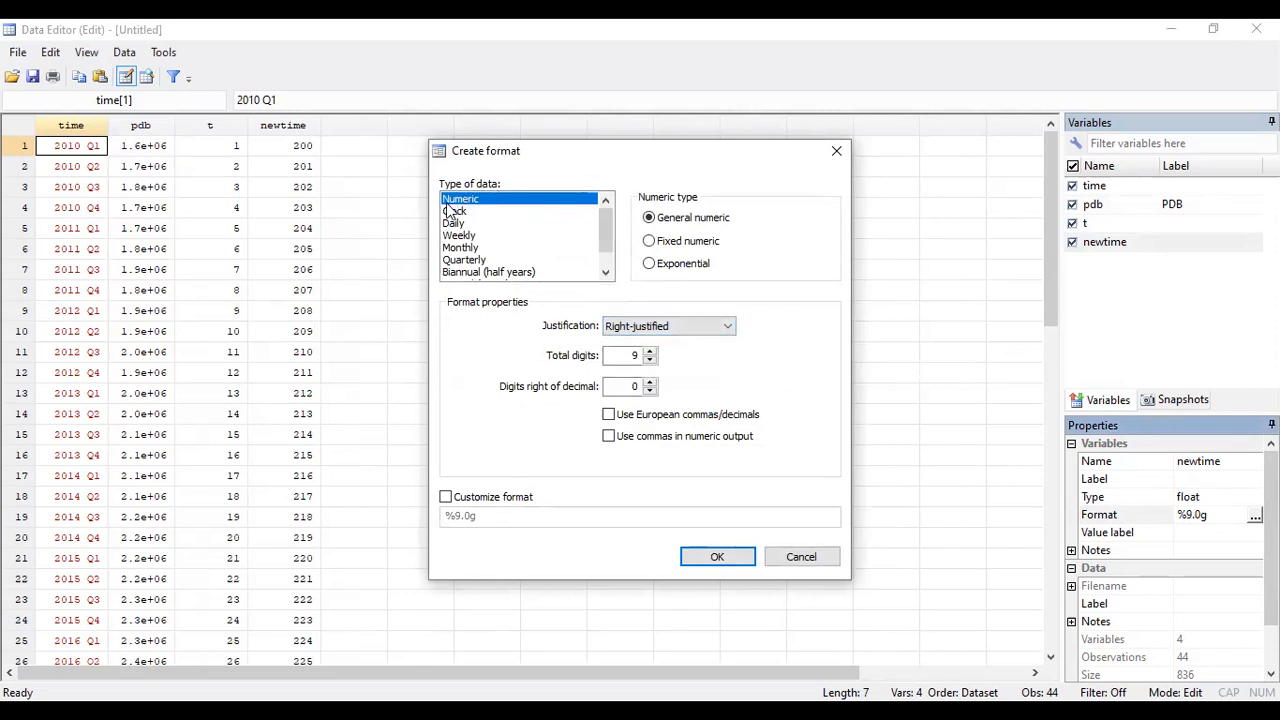
click(468, 260)
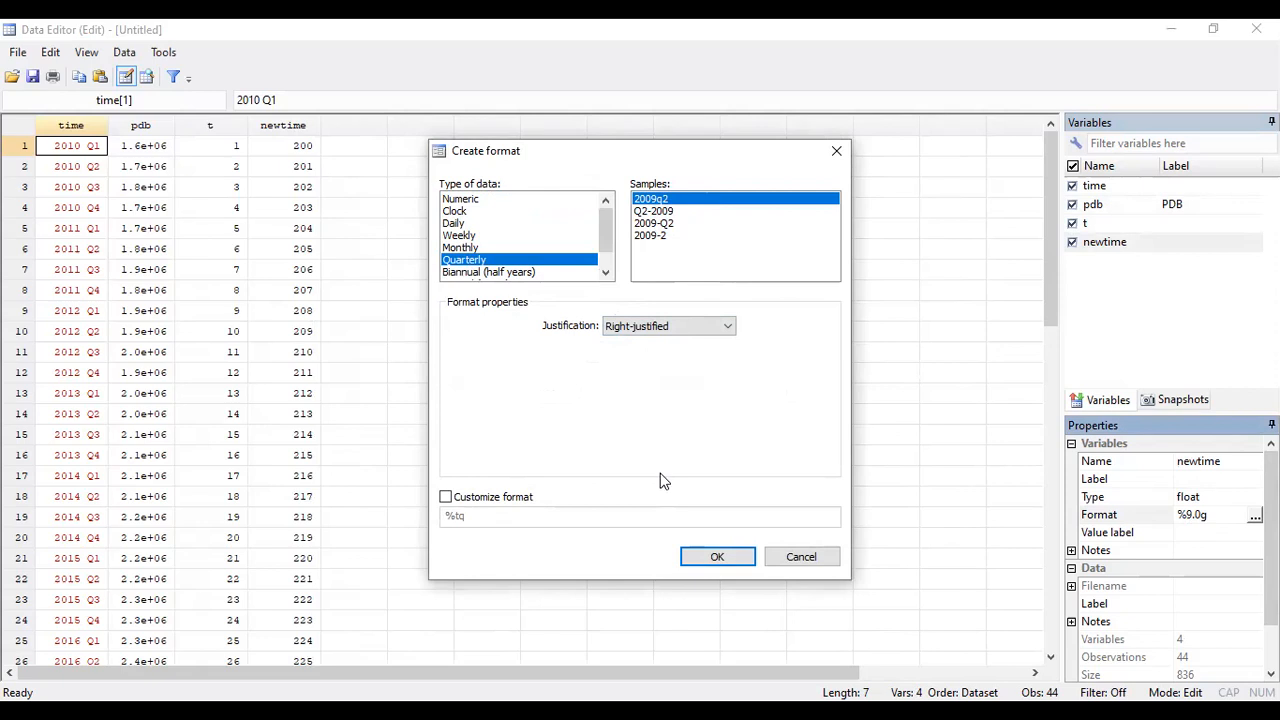
click(713, 558)
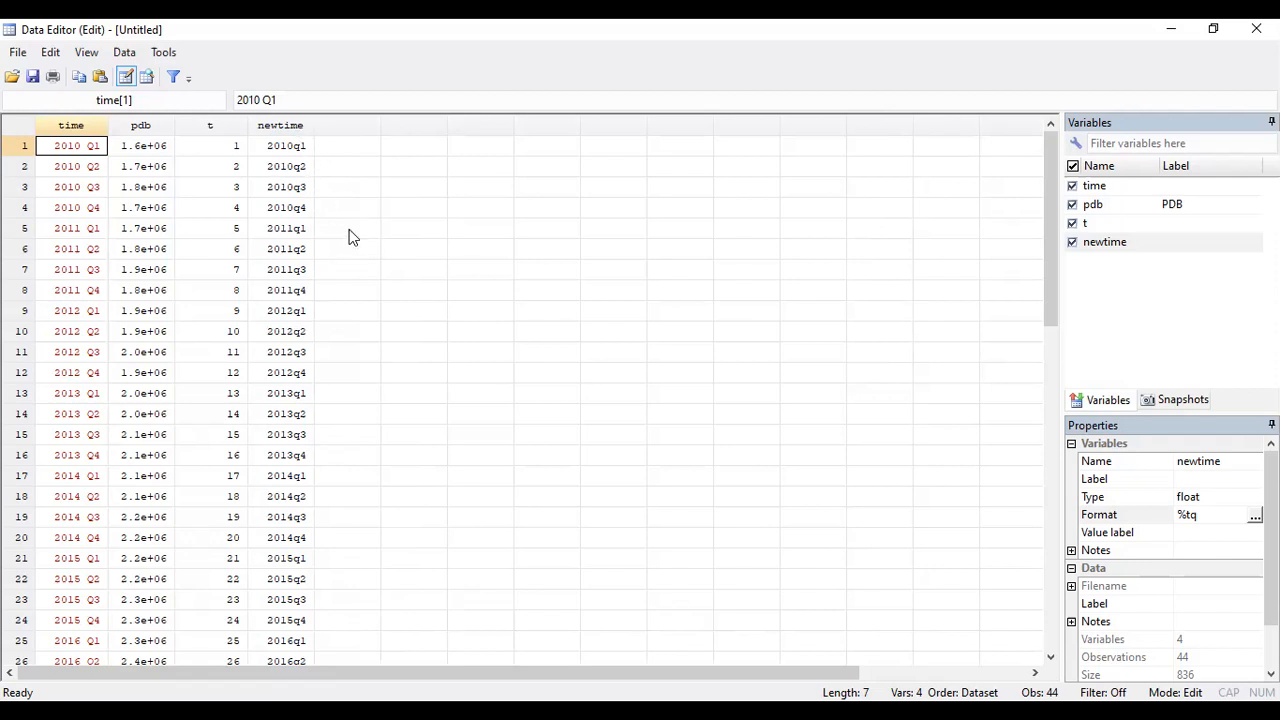
Step: Return to the main Stata window and declare the time series with the command "tsset newtime"
click(1172, 31)
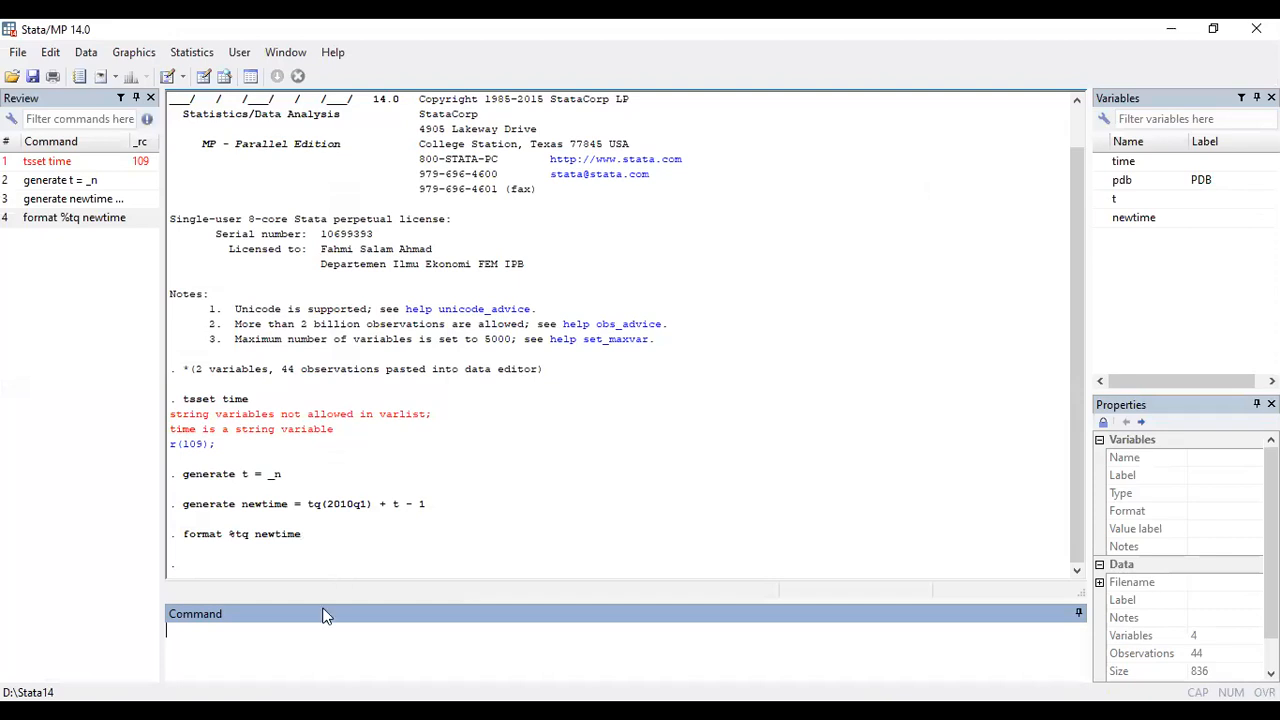
text(tsset newtime)
key(Return)
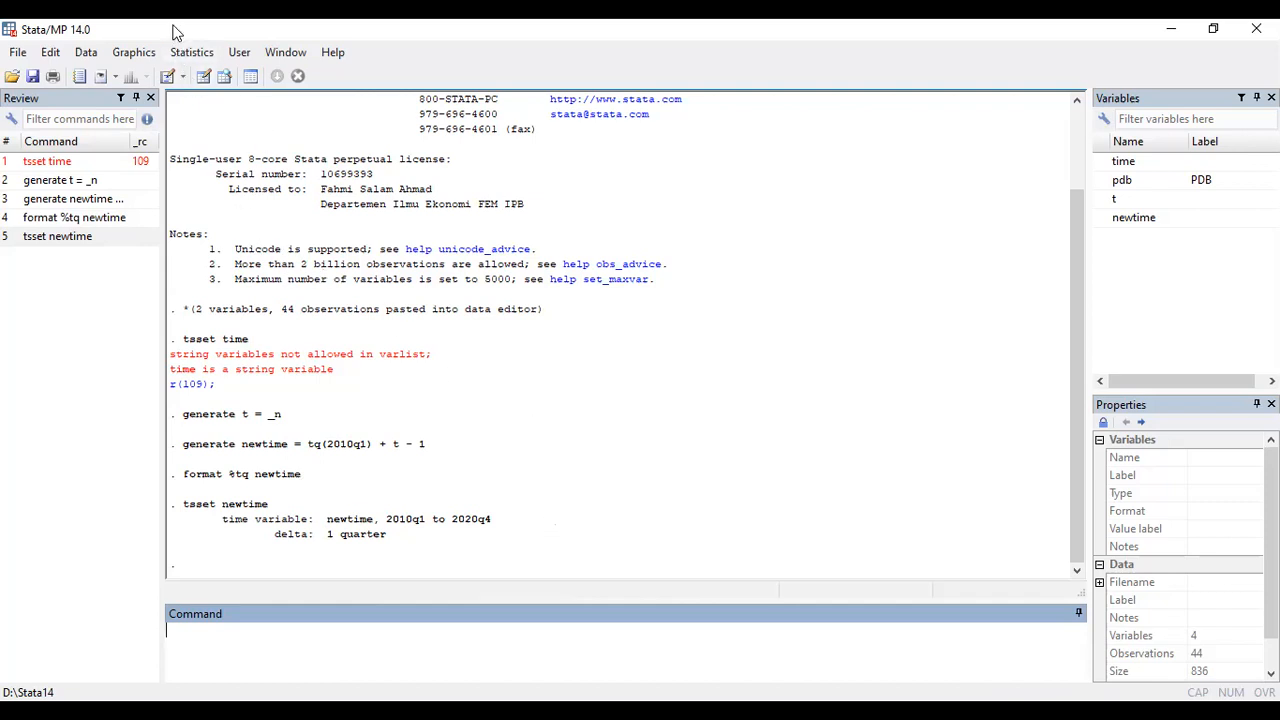
Step: Draw a time-series line plot with pdb as the Y variable and minimize the resulting graph window
click(140, 56)
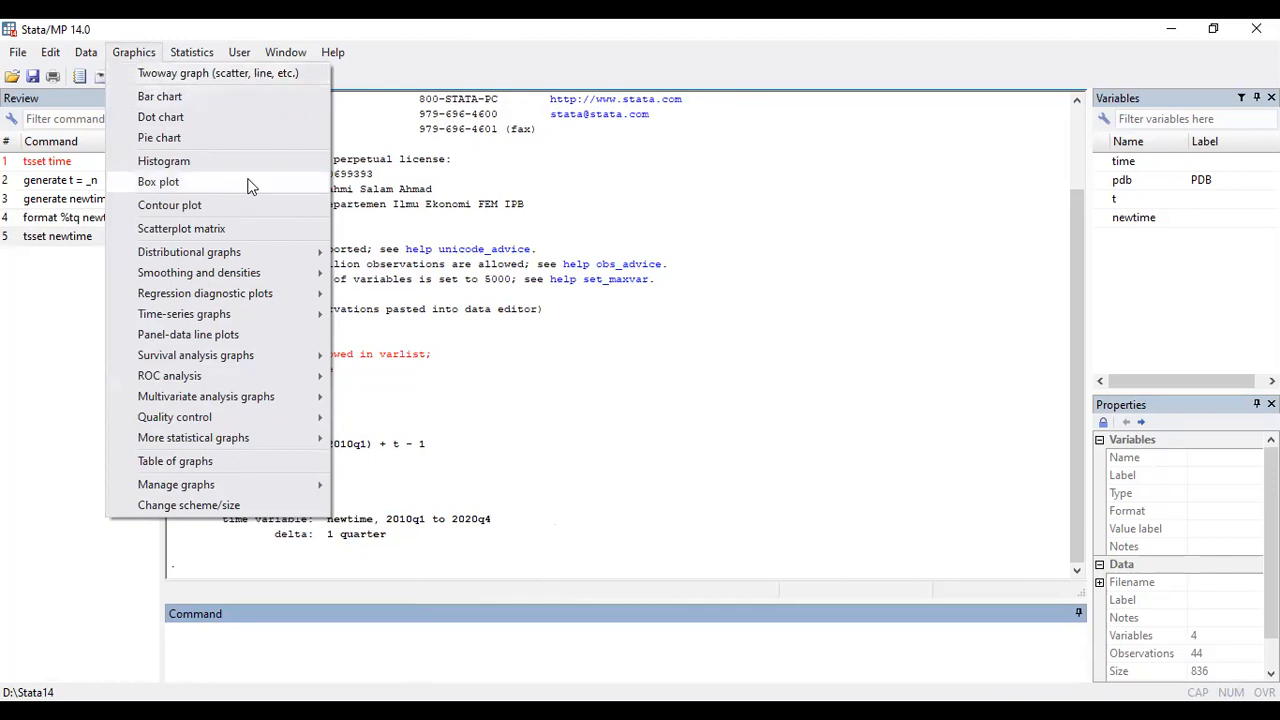
mouse_move(267, 316)
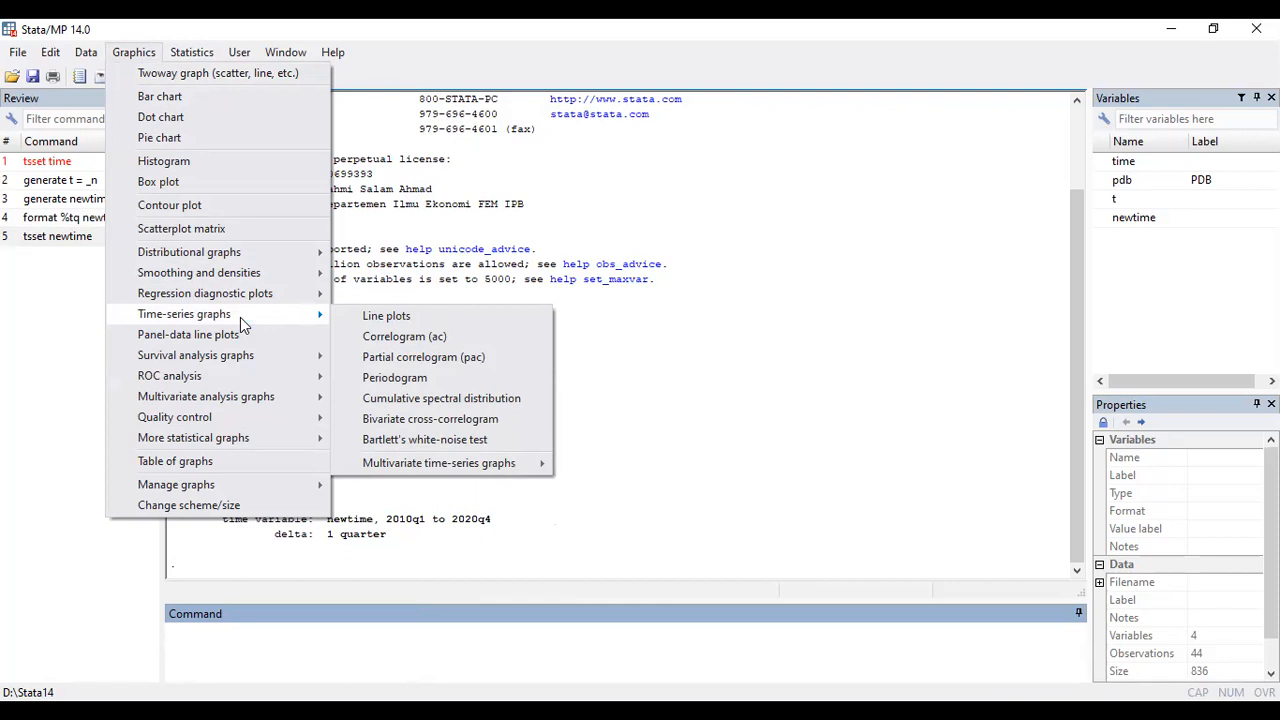
click(433, 318)
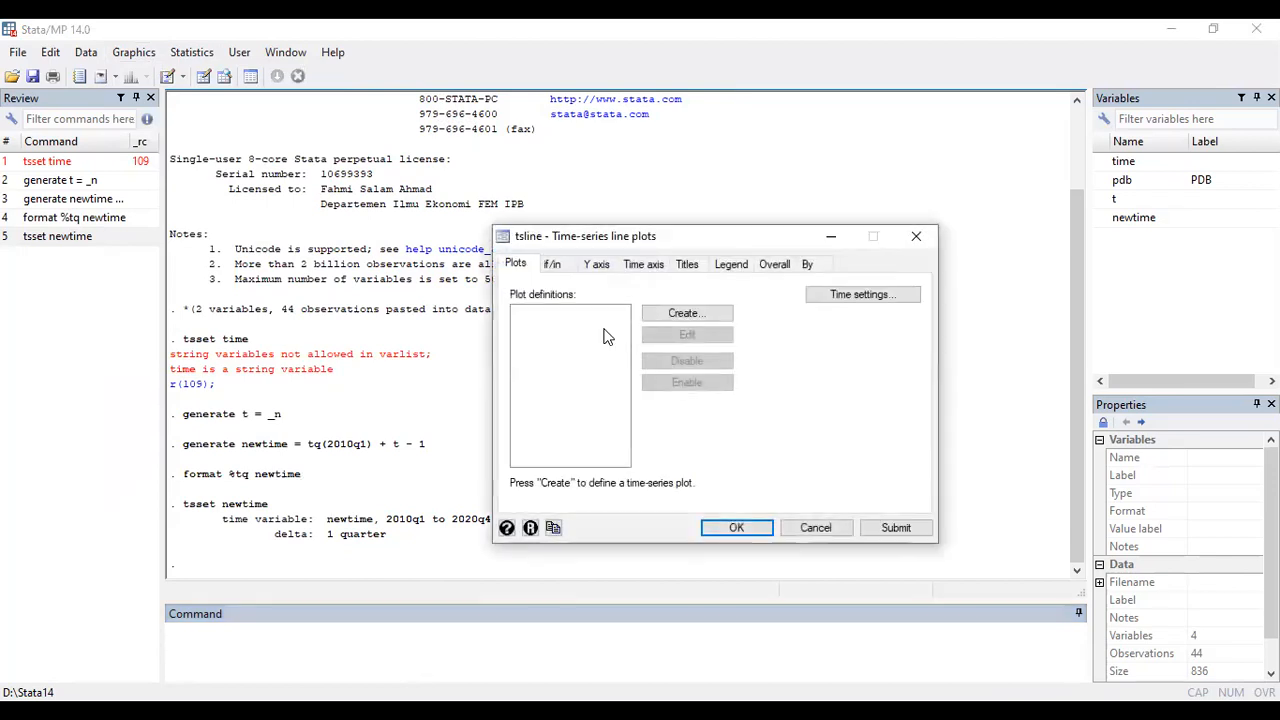
click(690, 313)
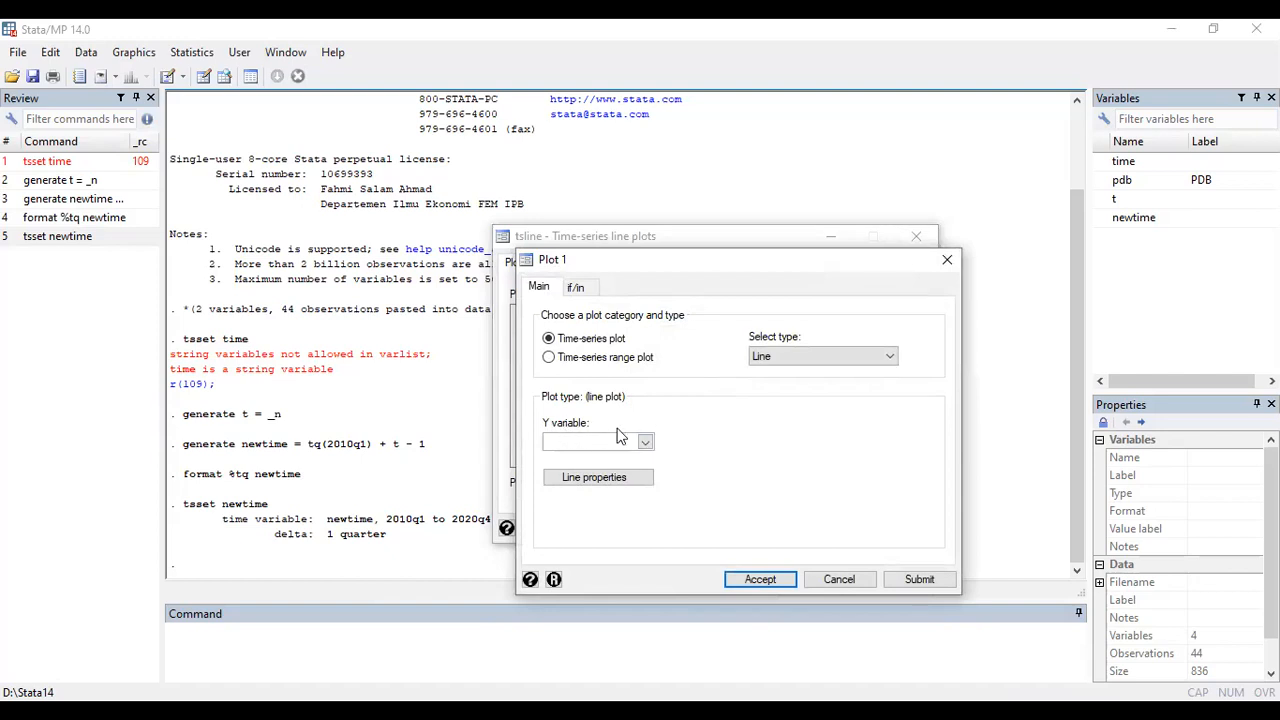
click(645, 443)
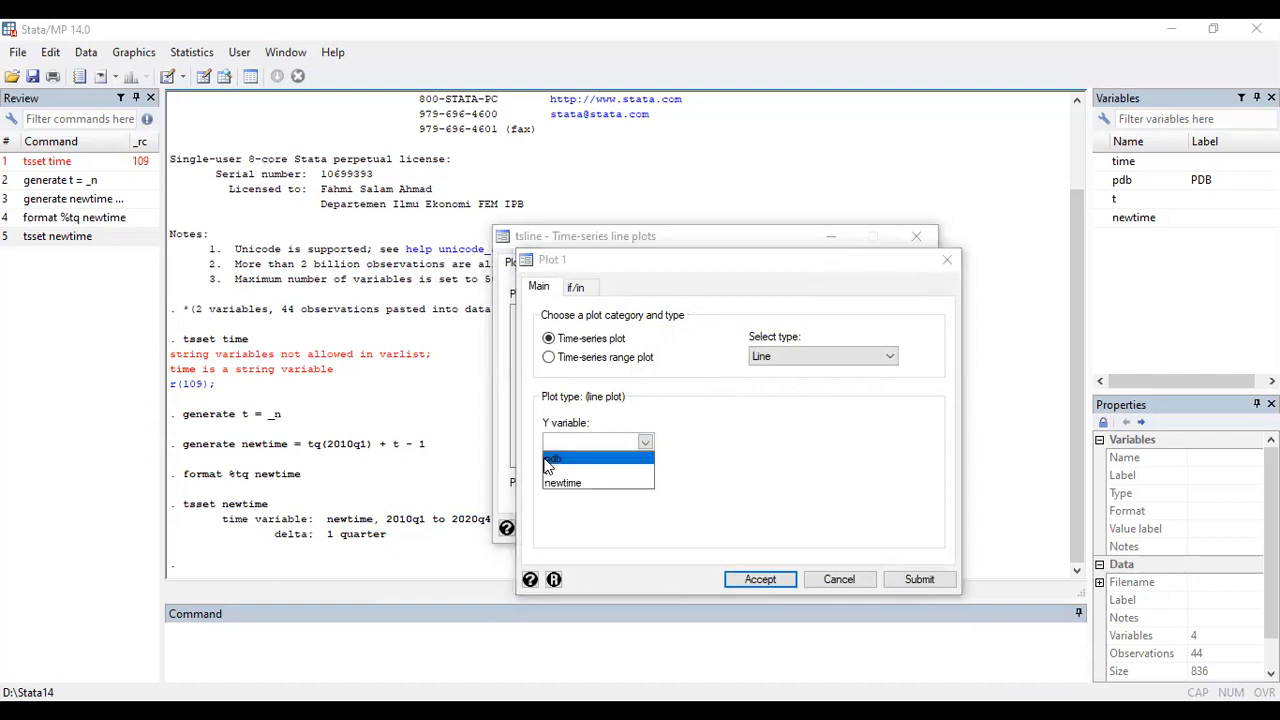
click(774, 446)
click(758, 582)
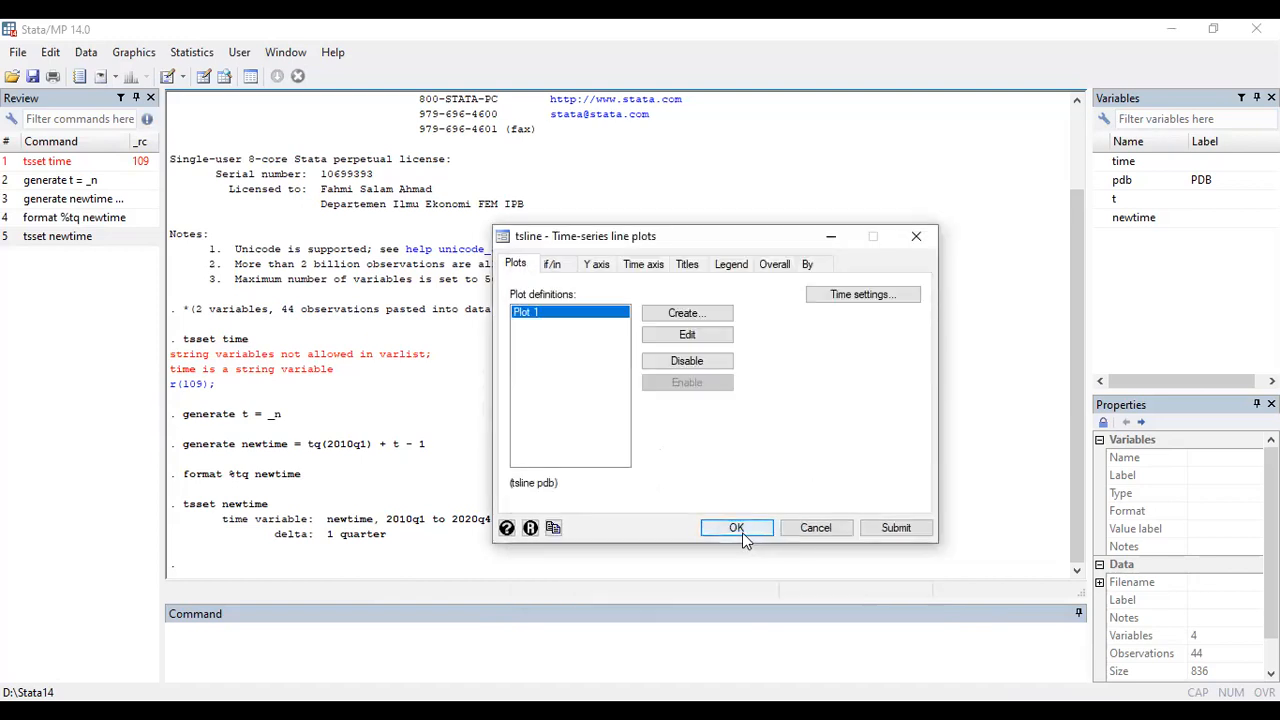
click(737, 528)
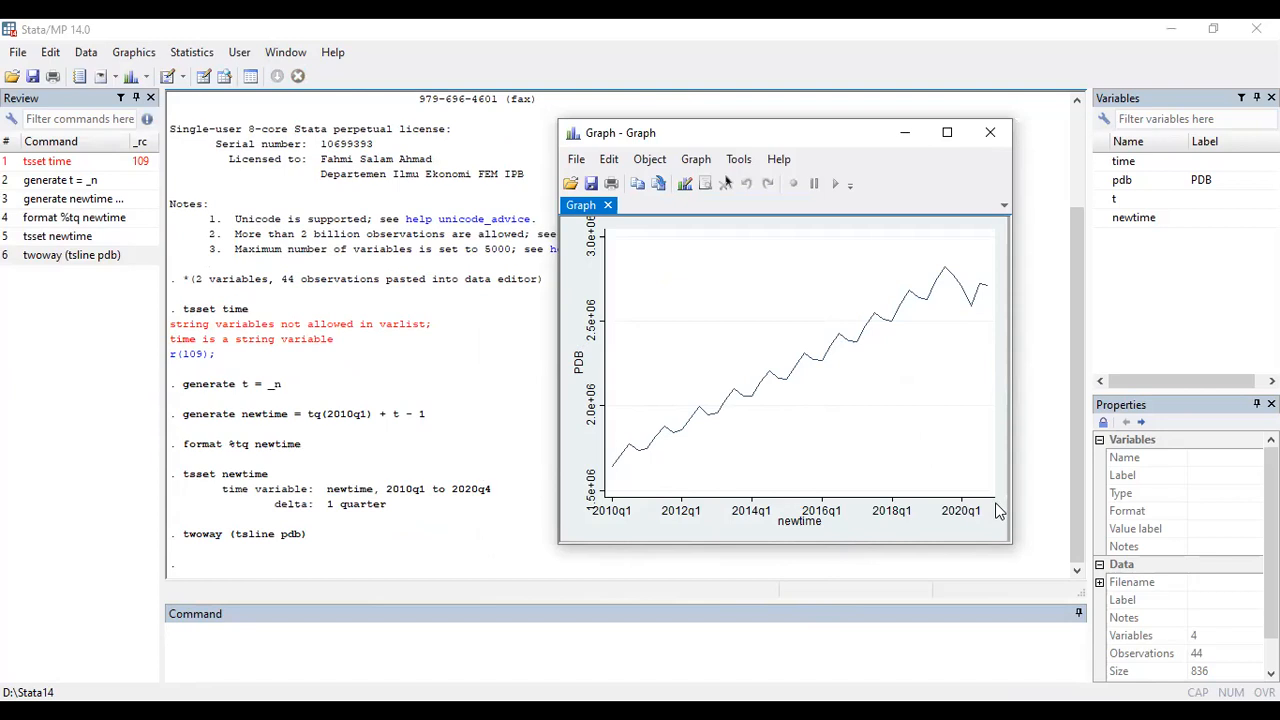
click(905, 135)
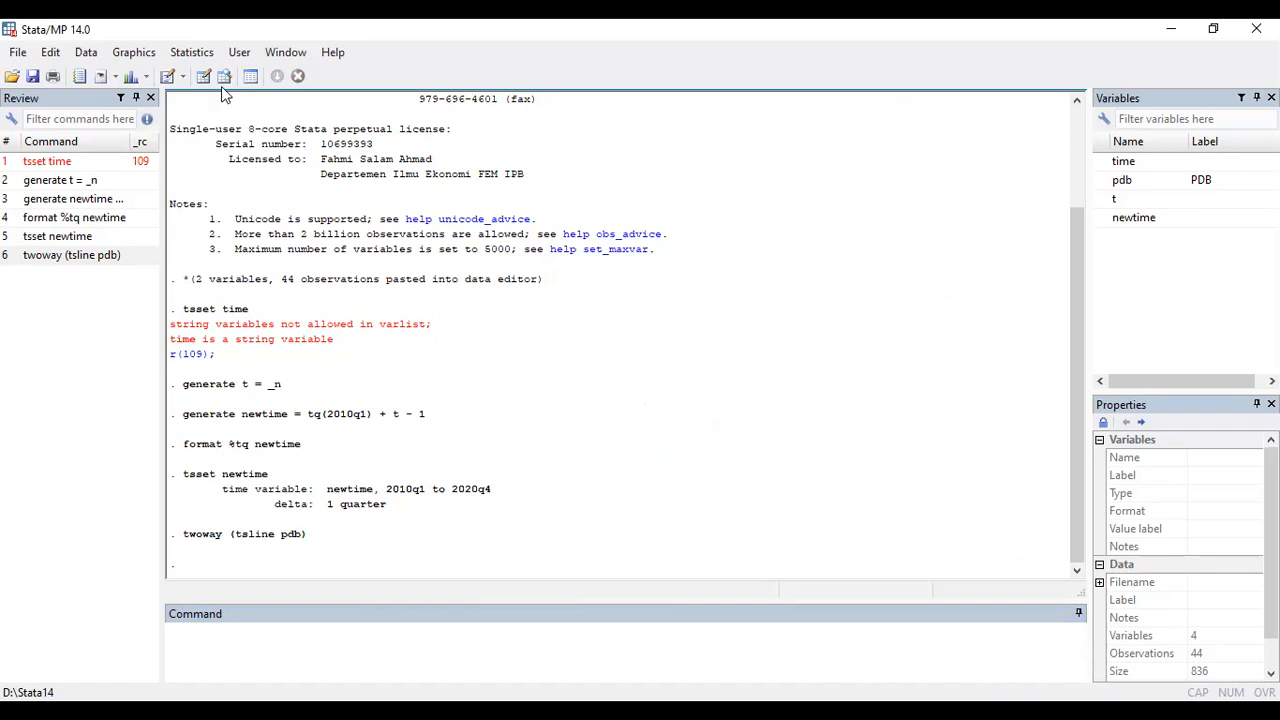
Step: Generate summary statistics for the variable pdb with the standard display
click(197, 56)
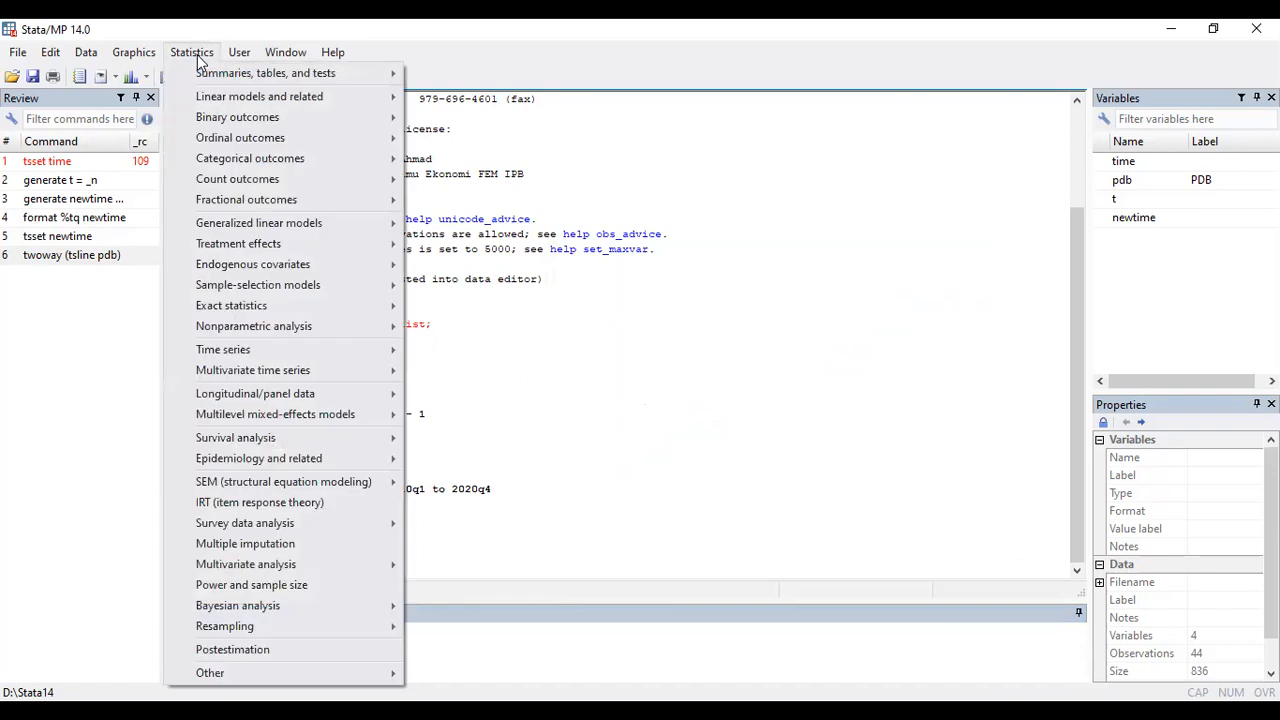
mouse_move(222, 82)
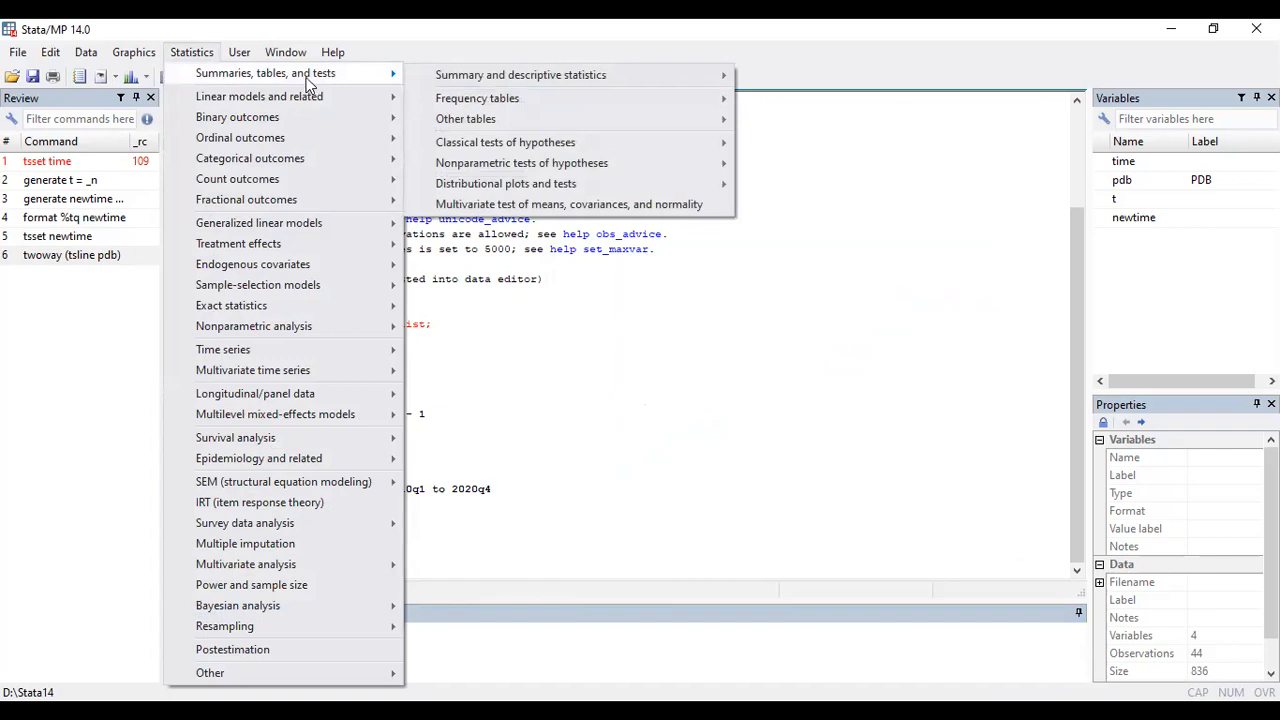
mouse_move(531, 75)
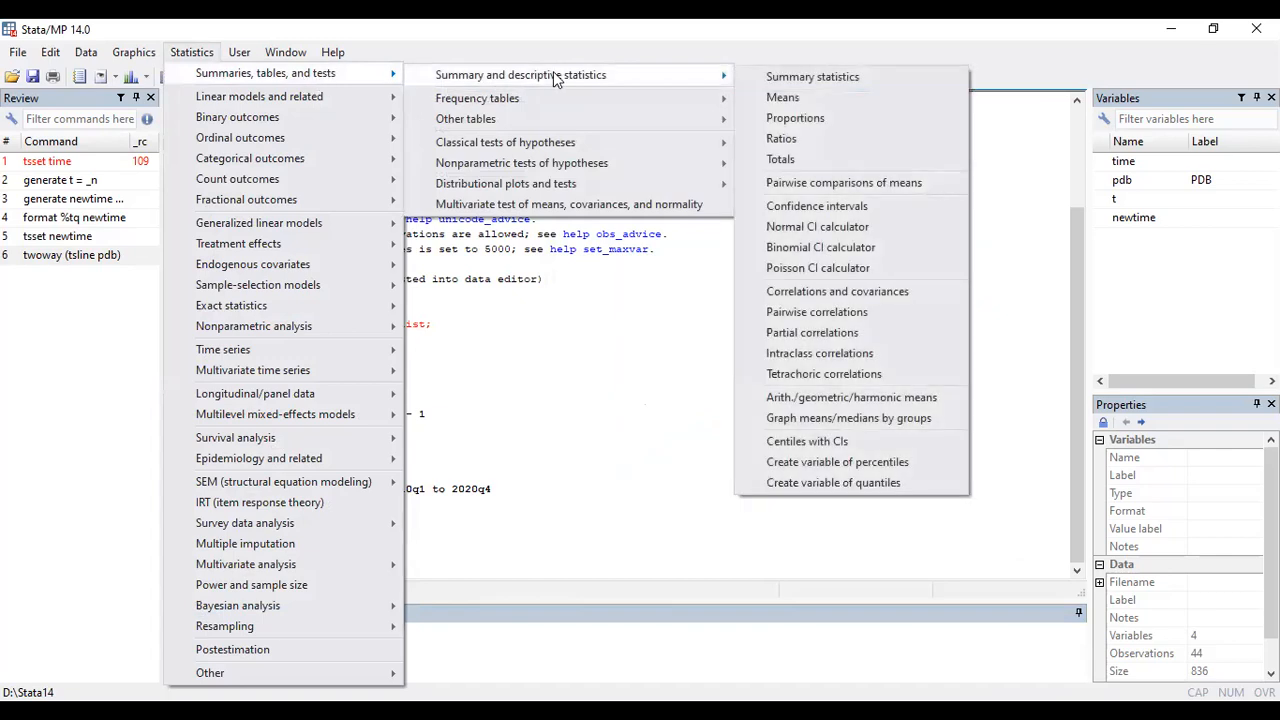
click(886, 78)
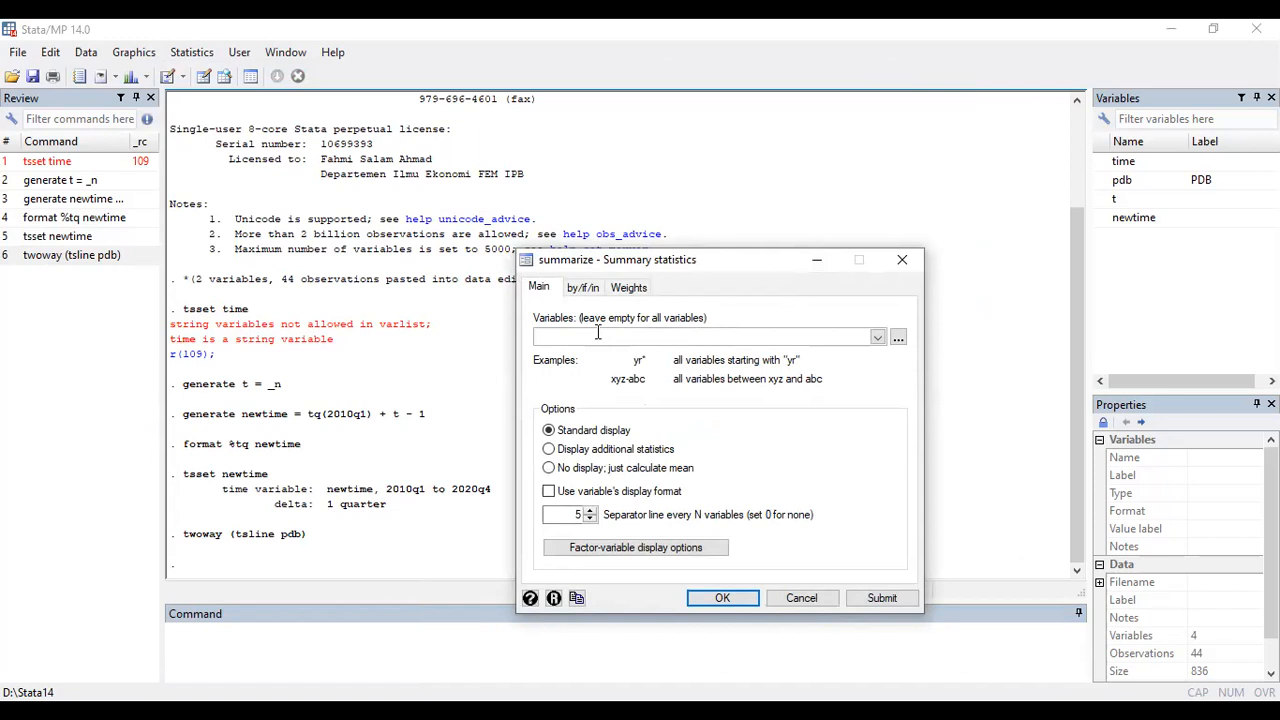
click(877, 338)
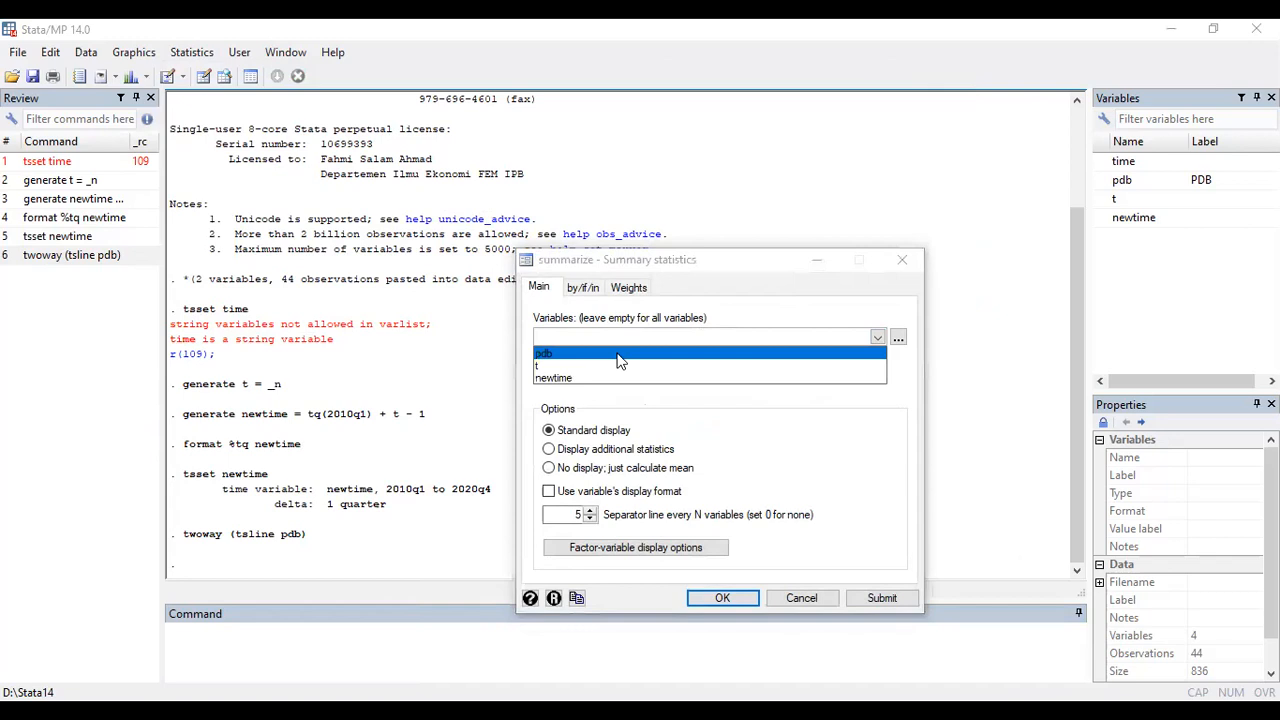
click(618, 356)
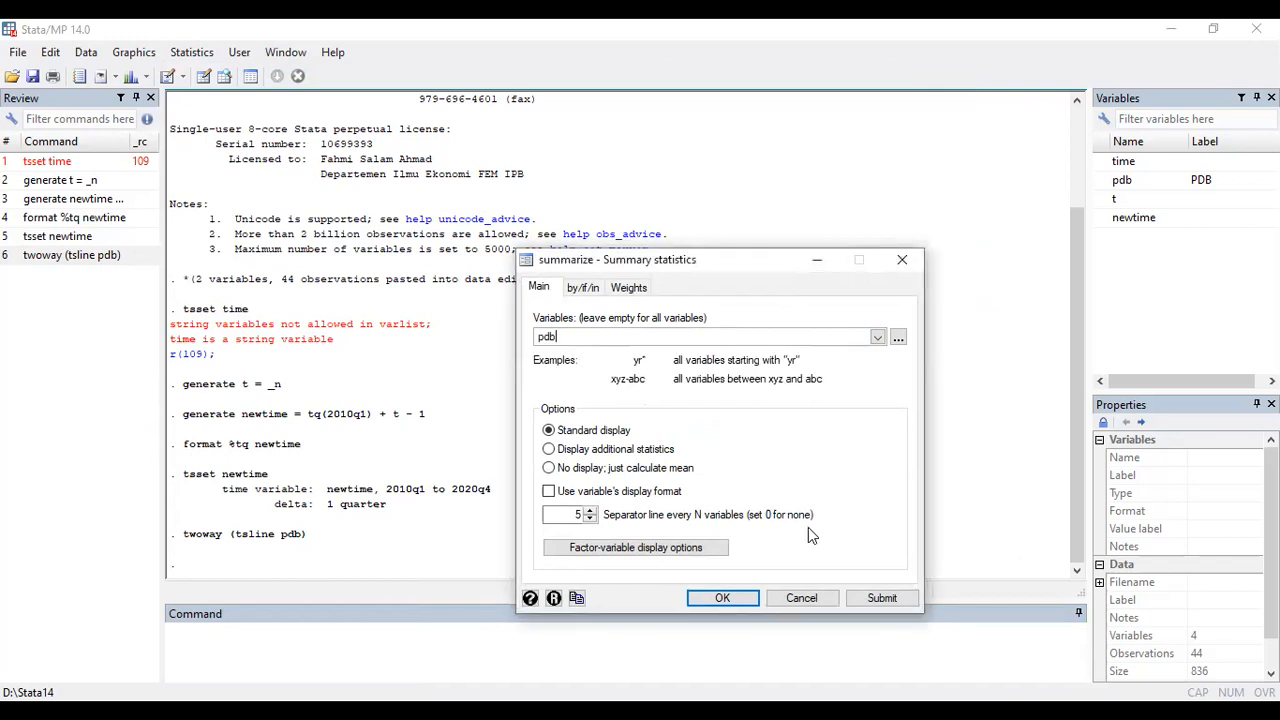
click(722, 598)
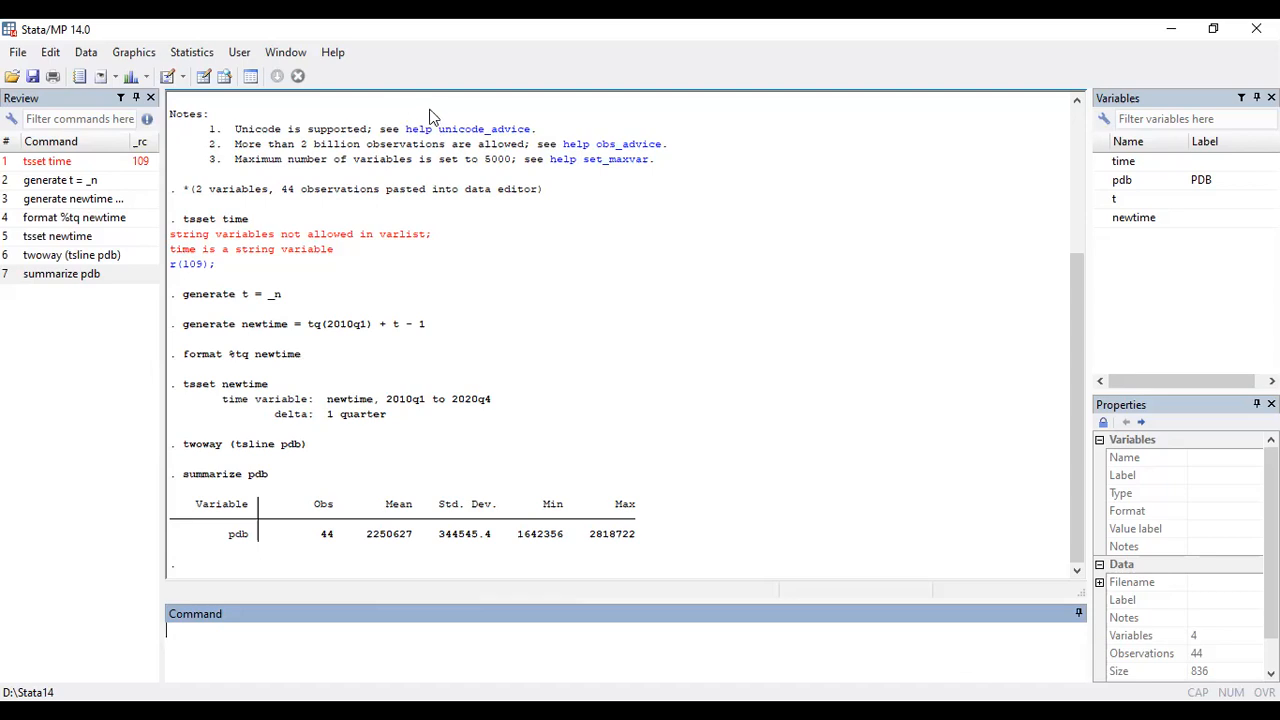
Step: Open the help contents and look through the Getting started and Data manipulation and management categories
click(333, 54)
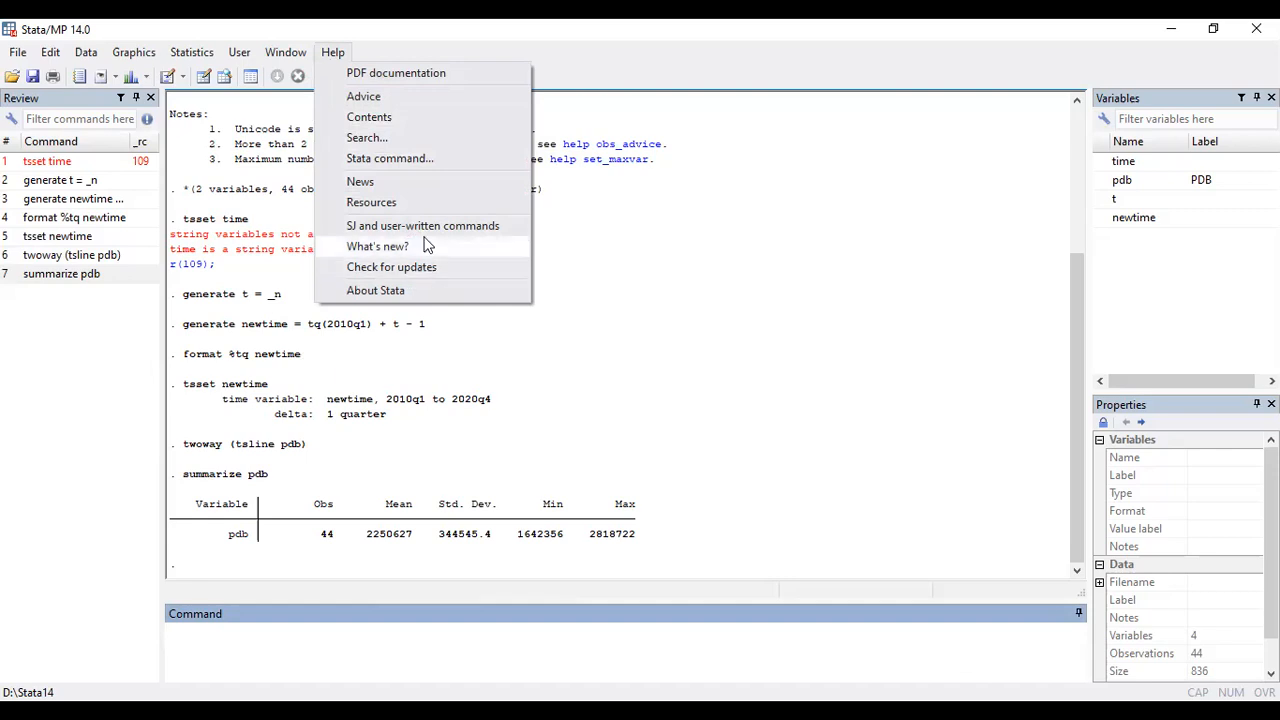
click(410, 120)
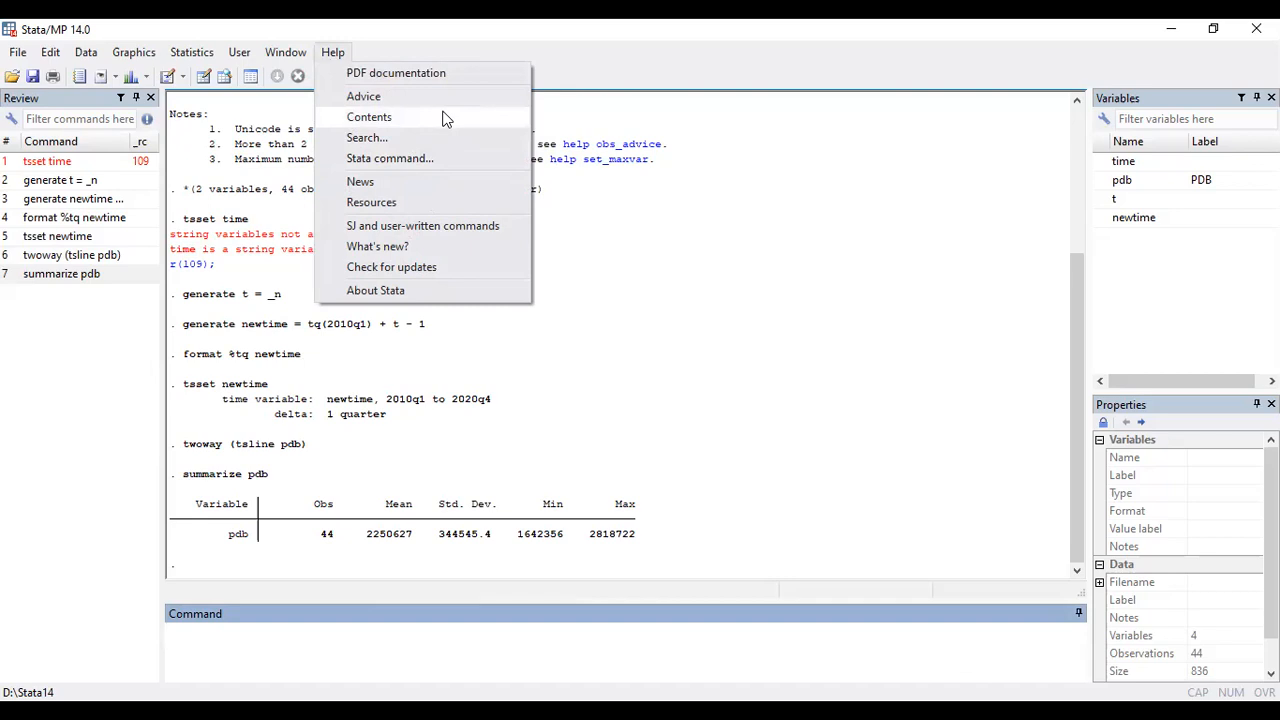
click(386, 116)
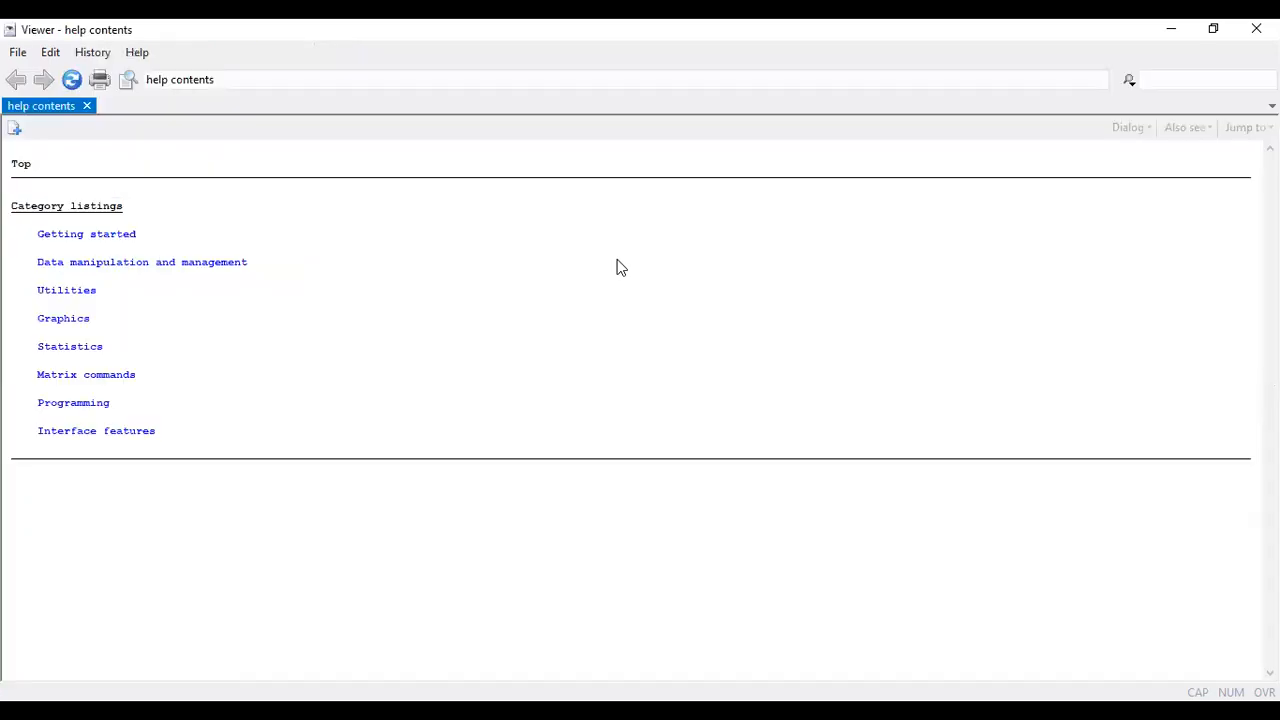
click(105, 240)
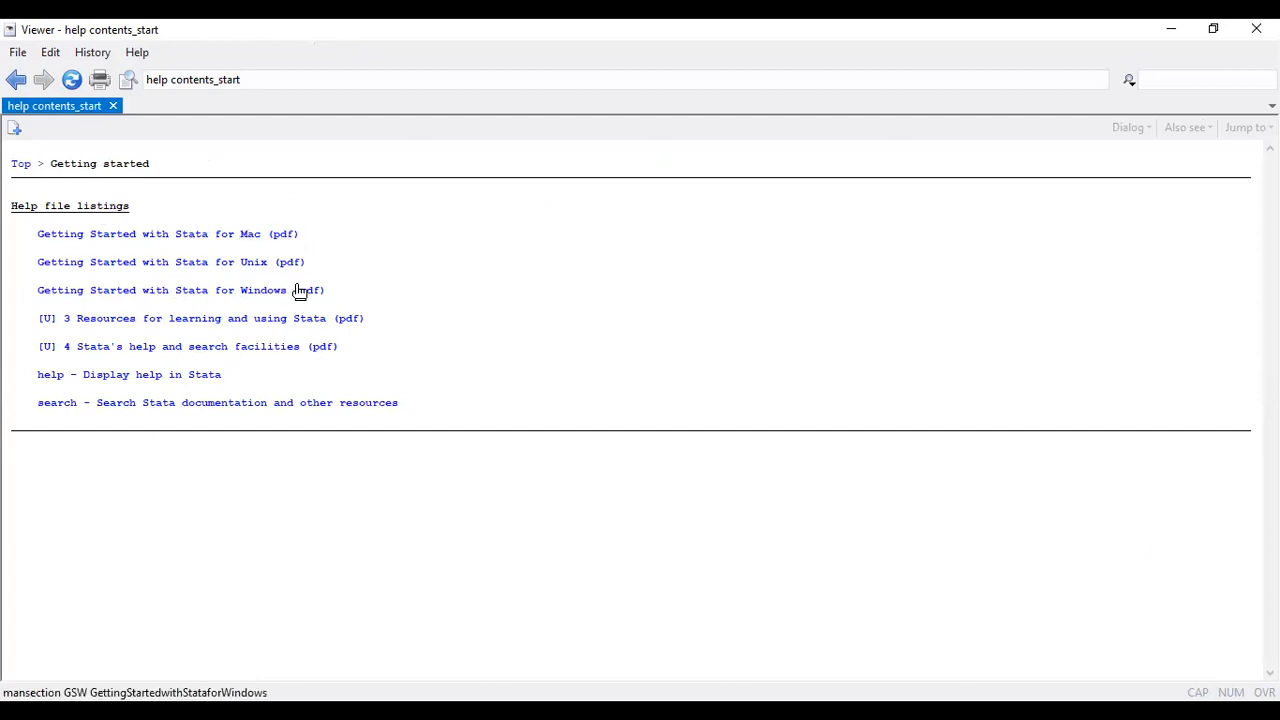
click(16, 80)
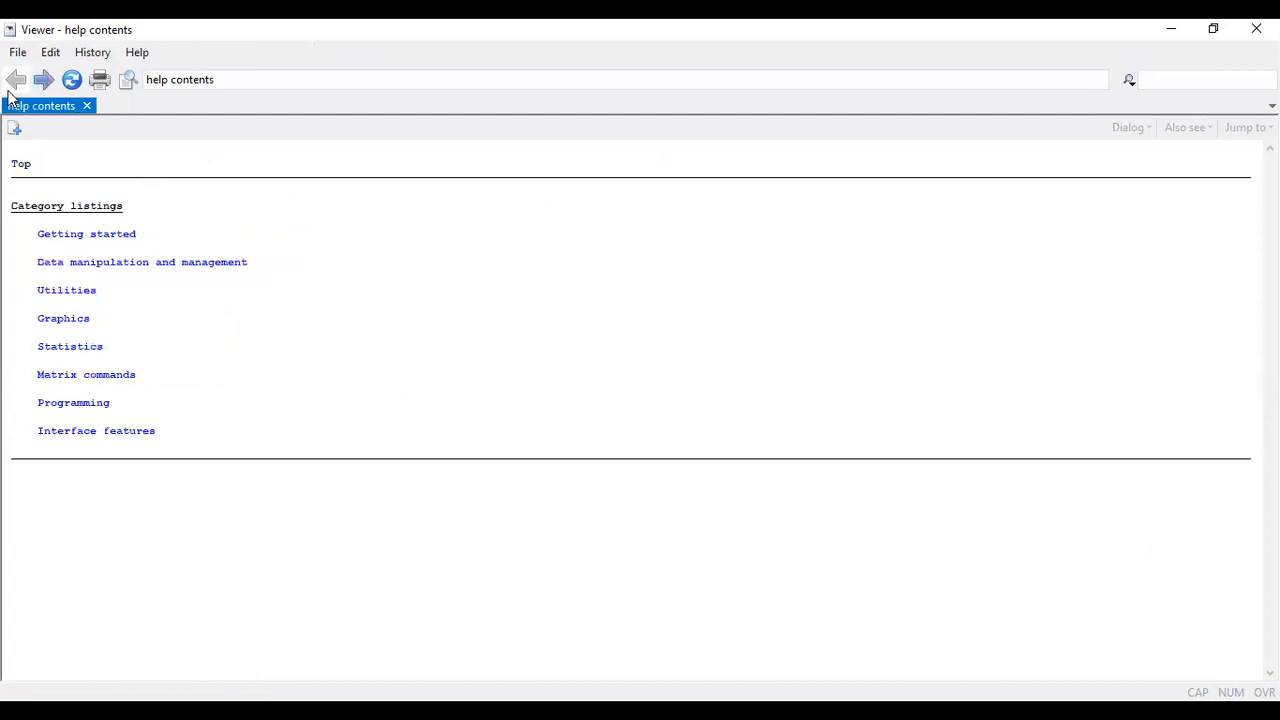
click(108, 268)
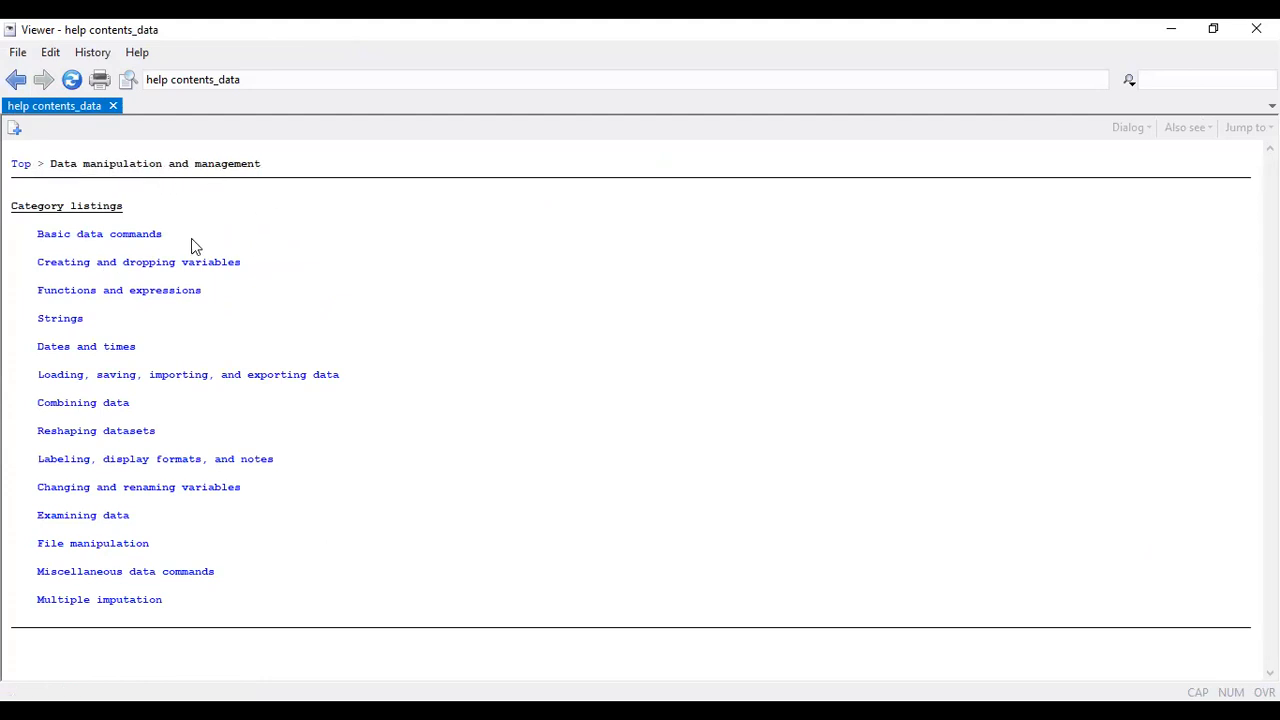
click(16, 80)
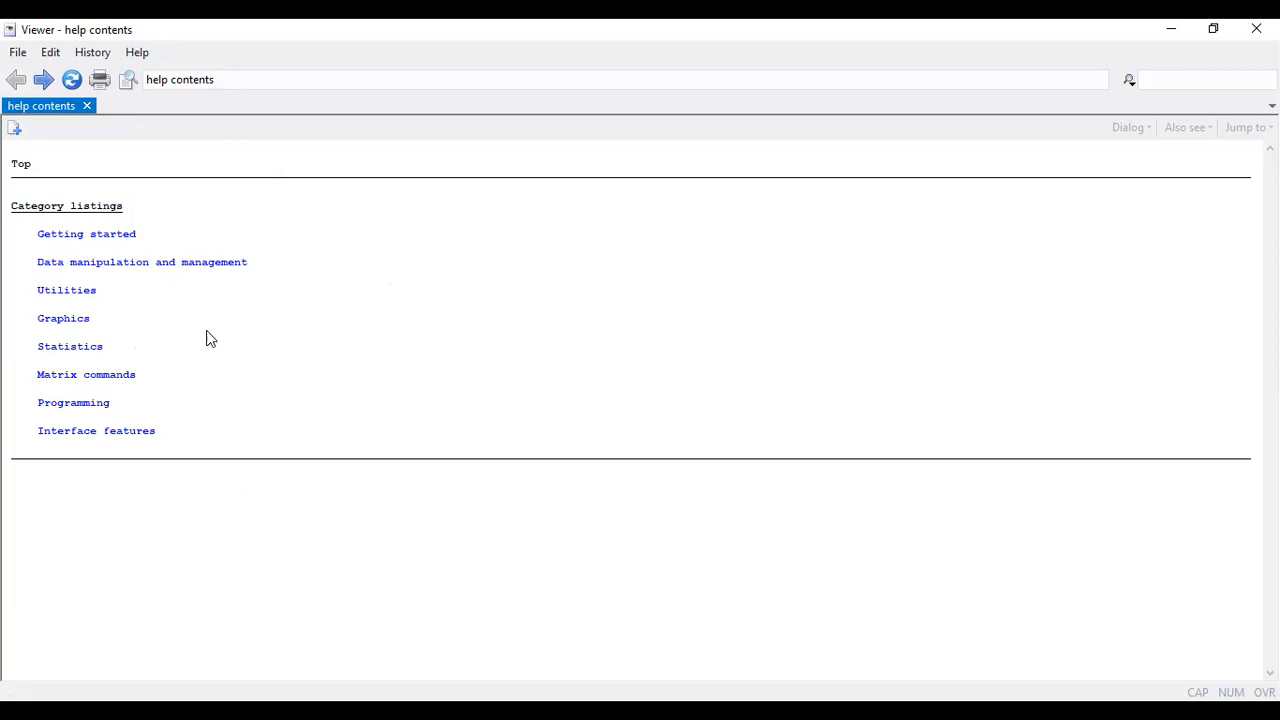
Step: Open the arima help page from the univariate time-series listing of the Statistics help category
click(74, 347)
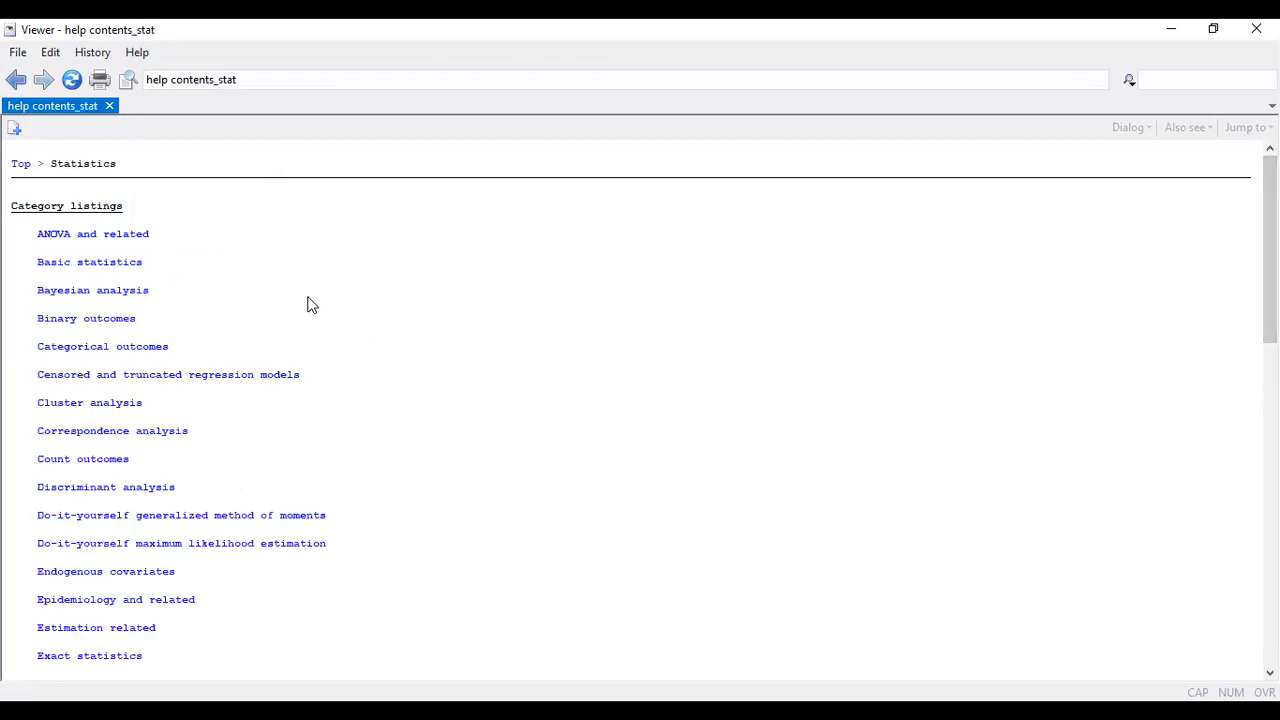
drag(1270, 250, 1270, 572)
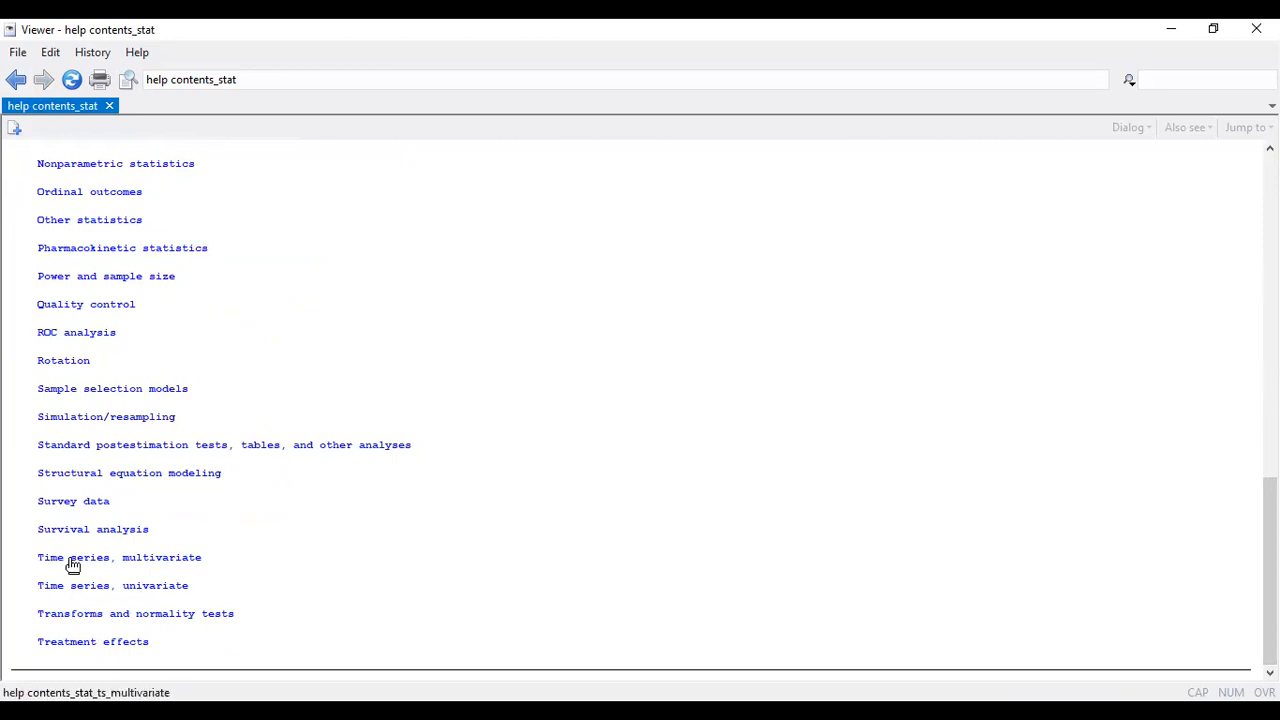
click(140, 588)
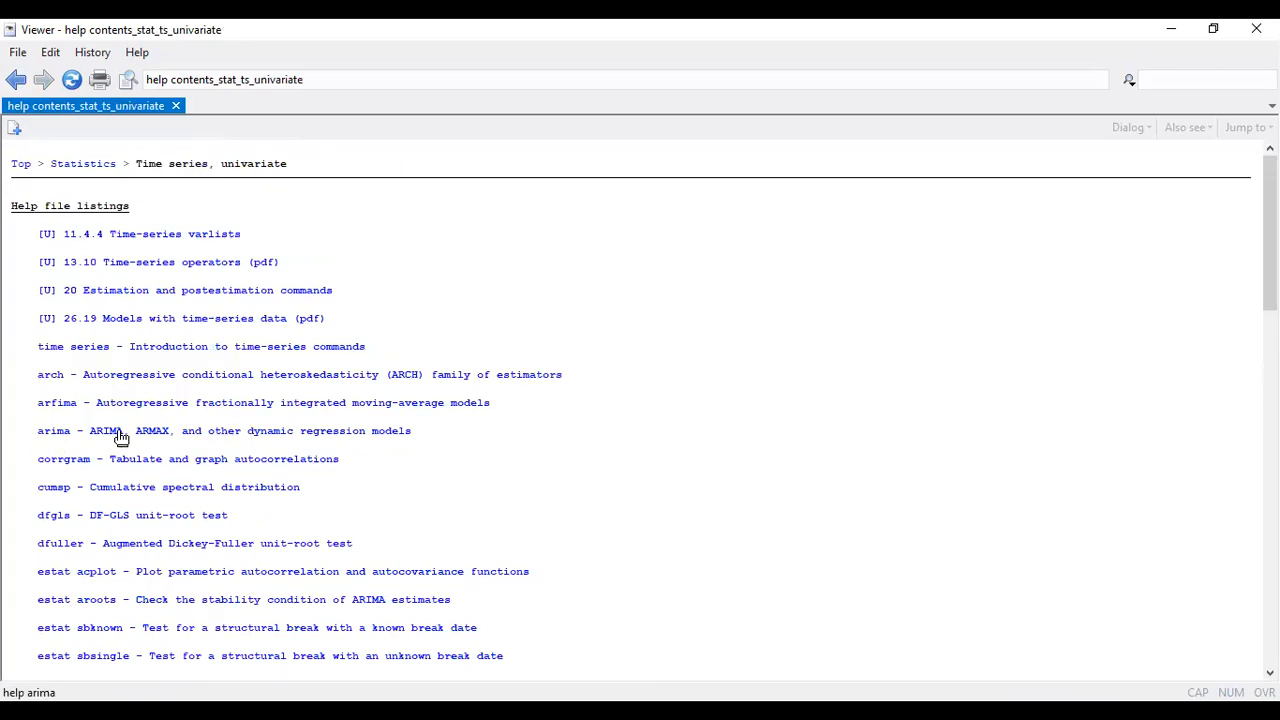
click(307, 437)
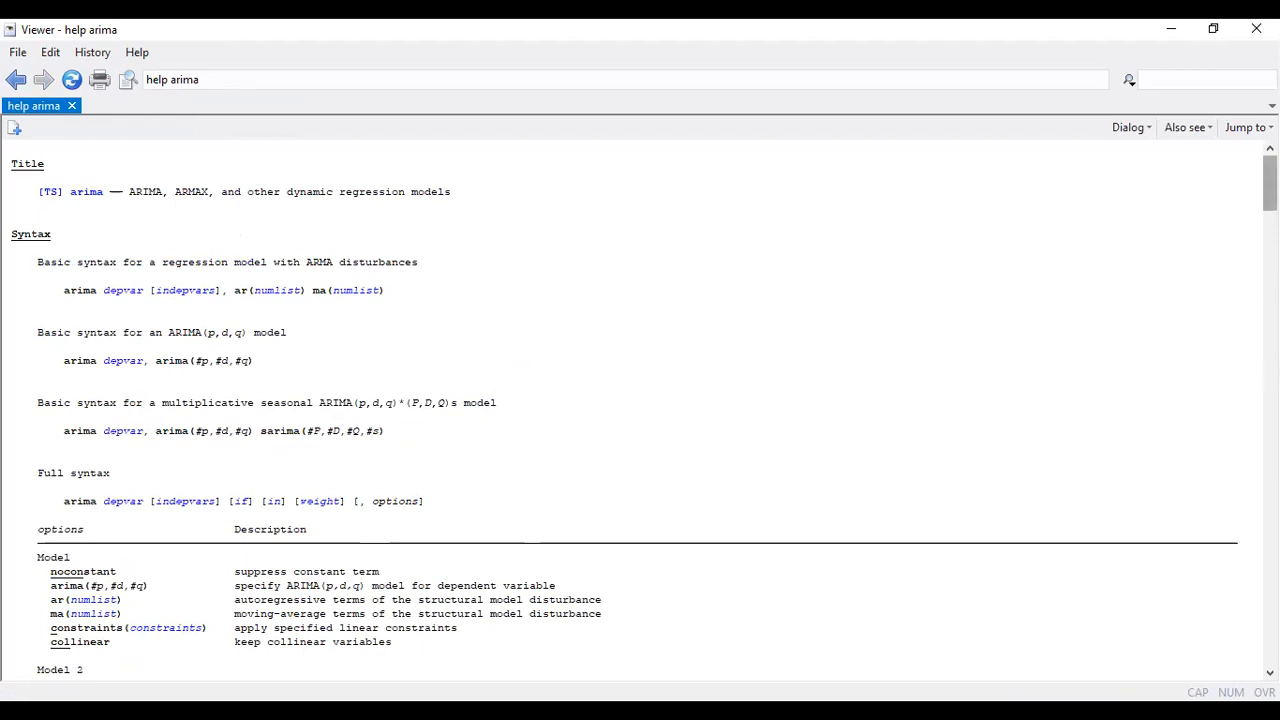
Step: Examine the menu path, description, options and examples in the arima help page and return to the univariate time-series listing
scroll(640, 410, down, 15)
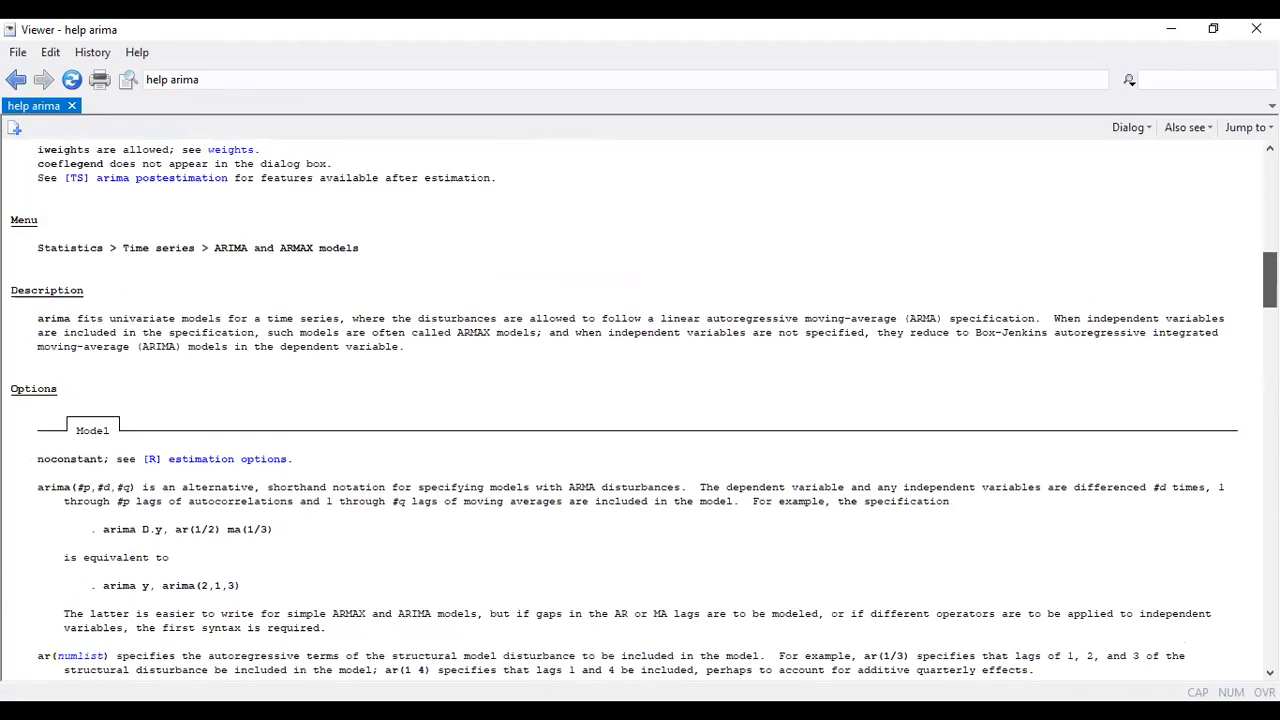
double_click(42, 258)
drag(108, 260, 383, 260)
click(391, 257)
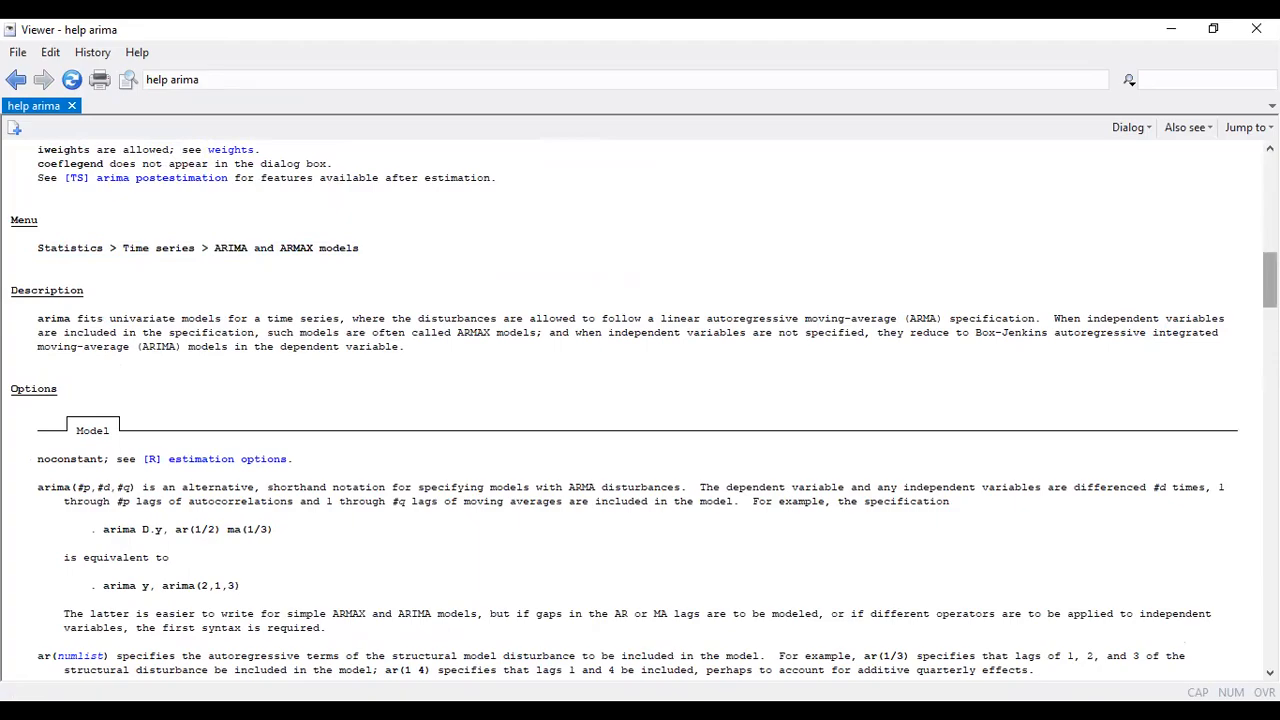
scroll(644, 411, down, 20)
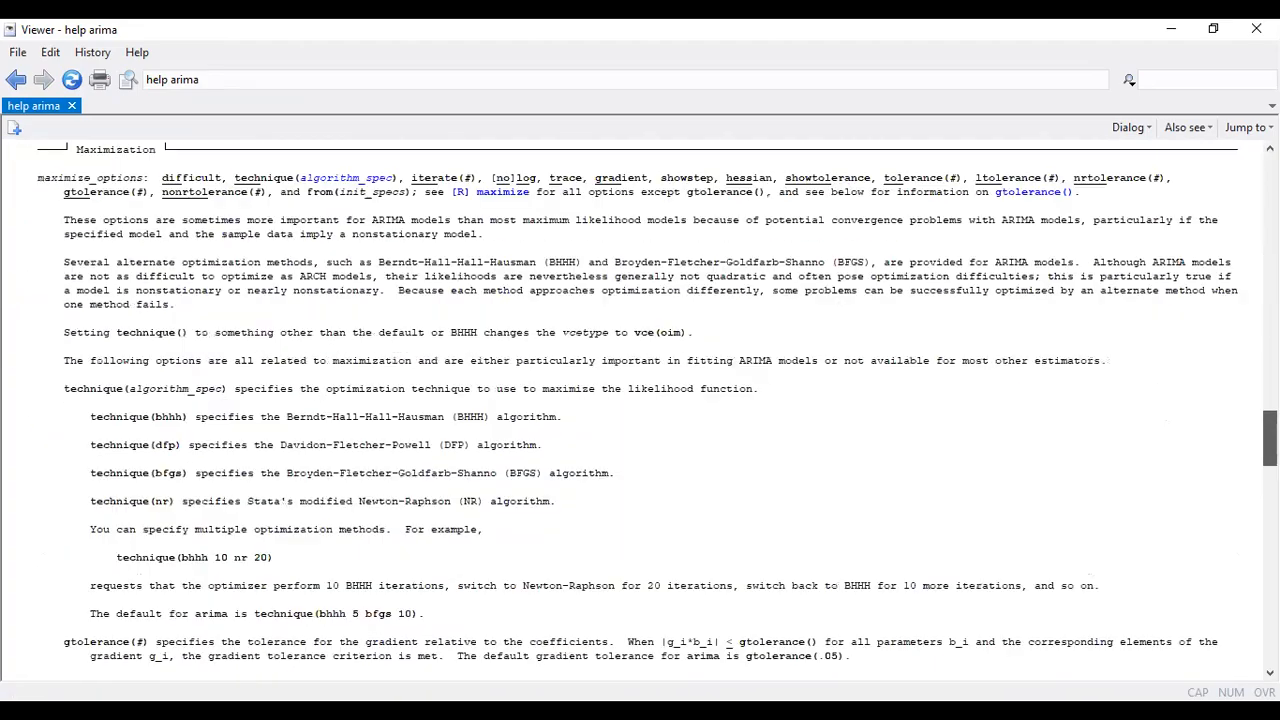
scroll(540, 318, down, 20)
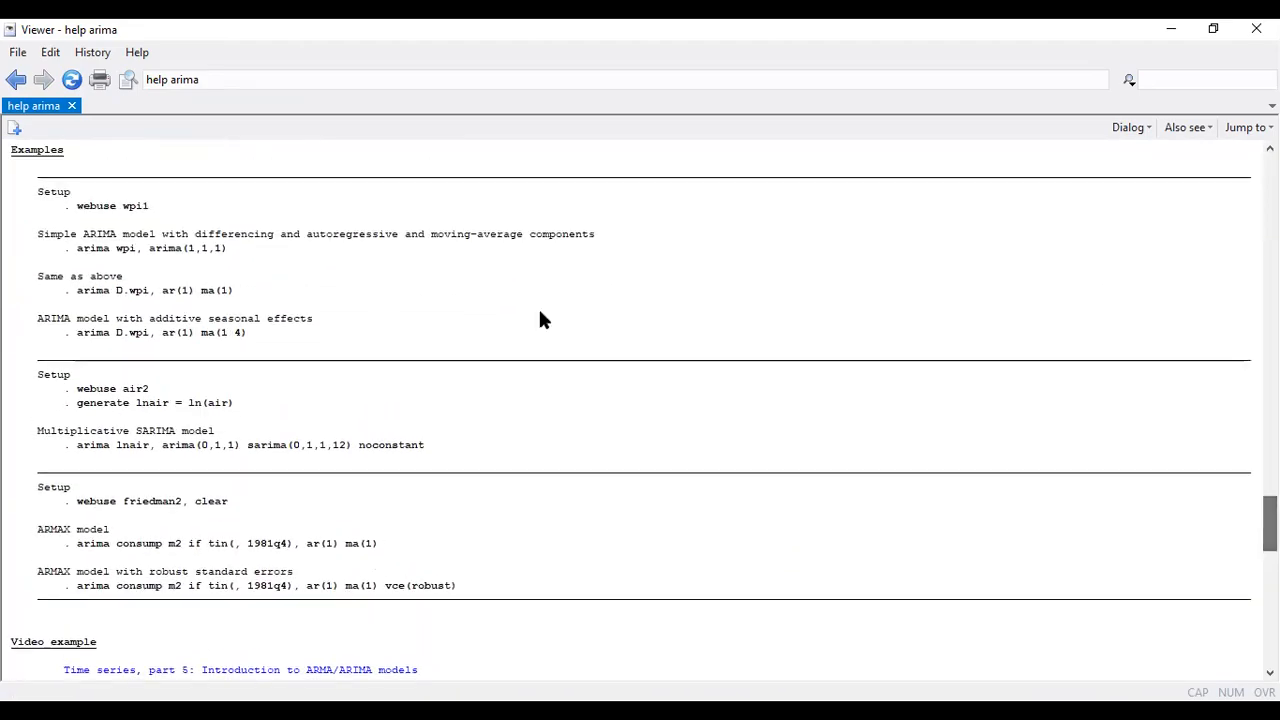
scroll(289, 226, up, 20)
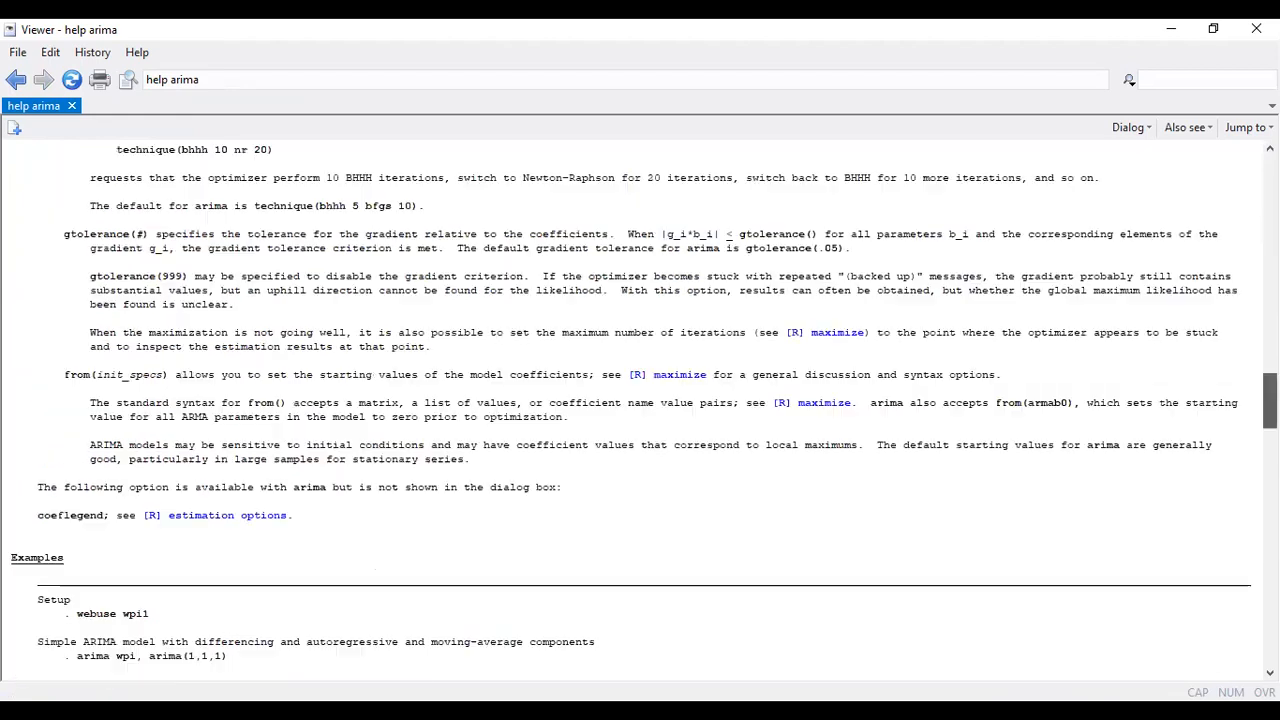
click(16, 79)
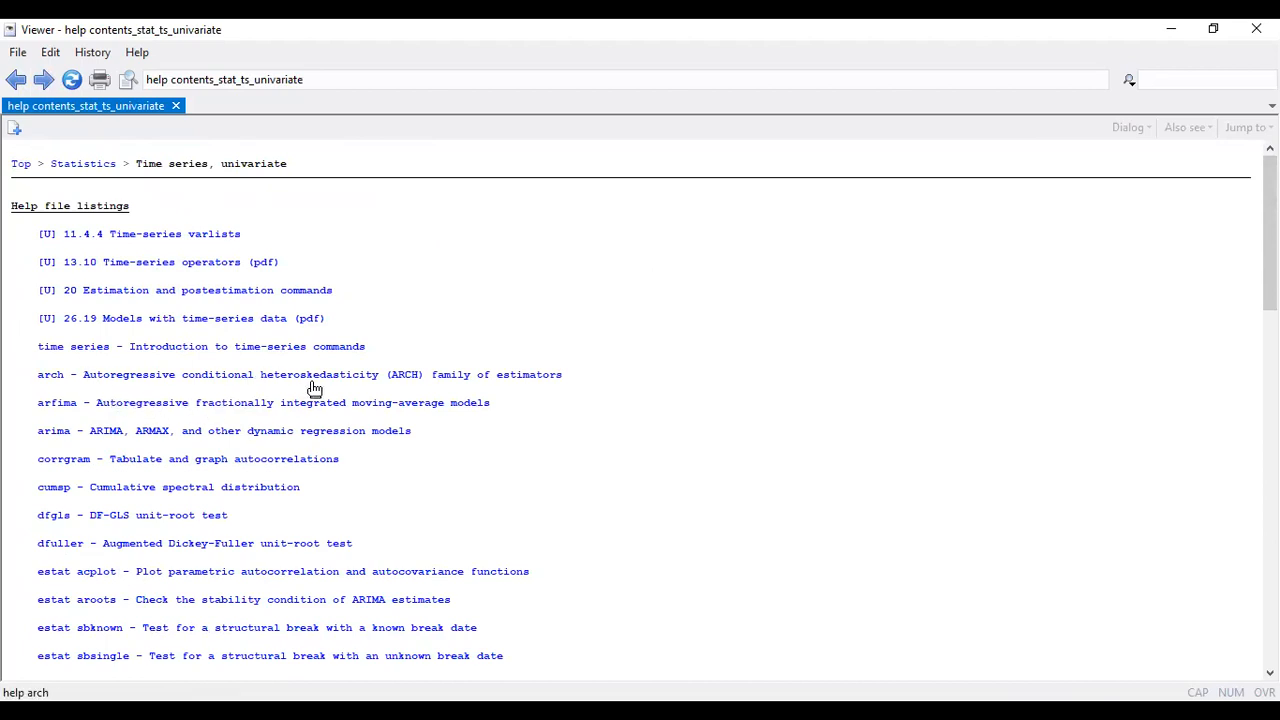
Step: View the arch help page's menu paths for the ARCH/GARCH models and return to the univariate time-series listing
click(489, 375)
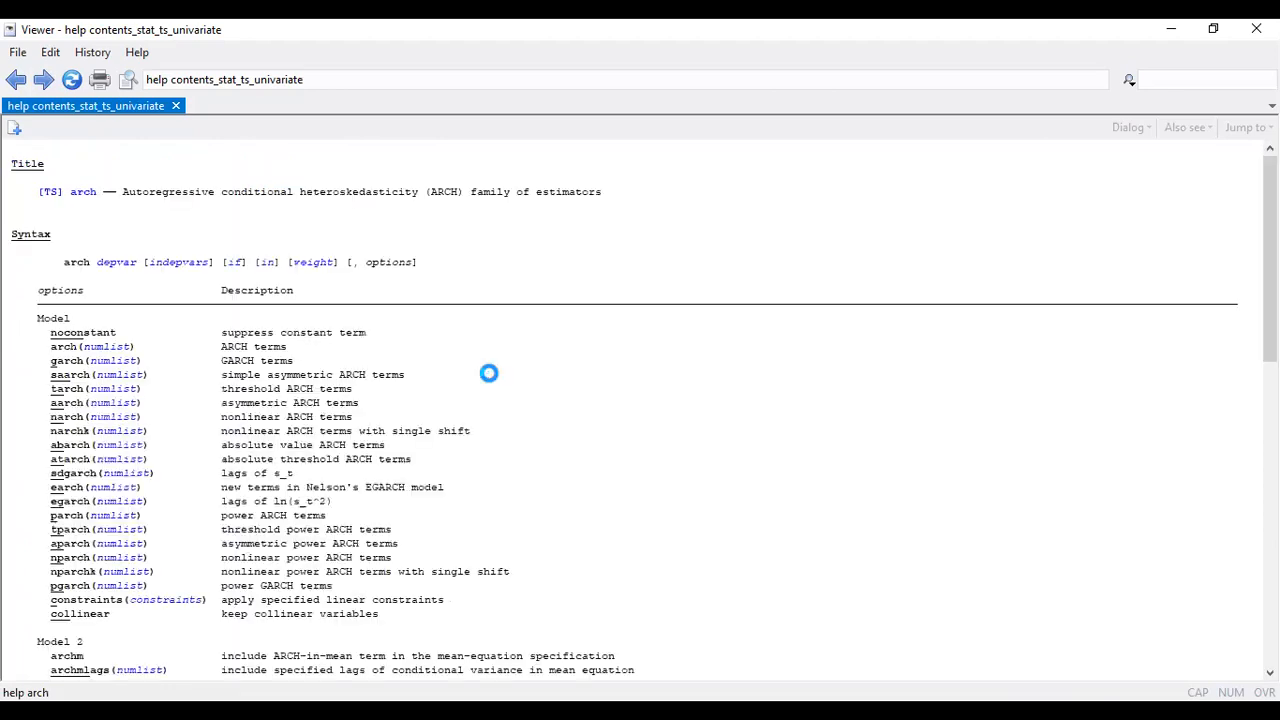
drag(1270, 174, 1270, 260)
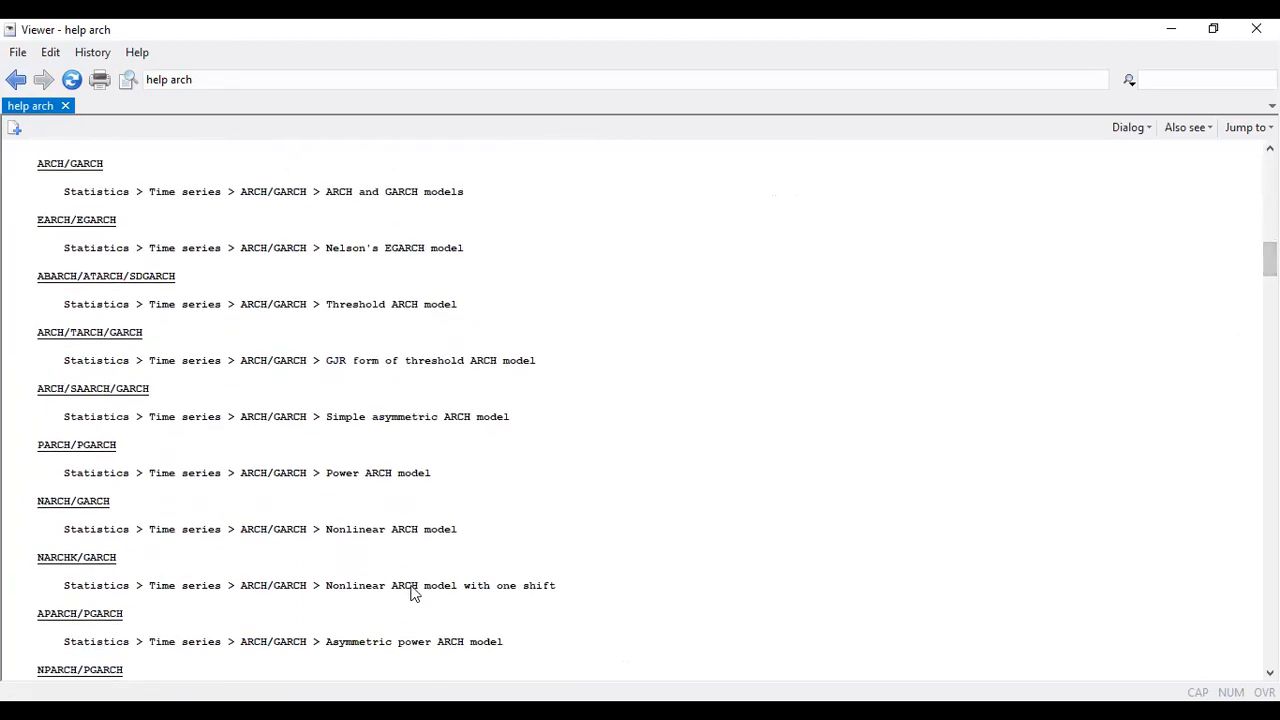
click(14, 81)
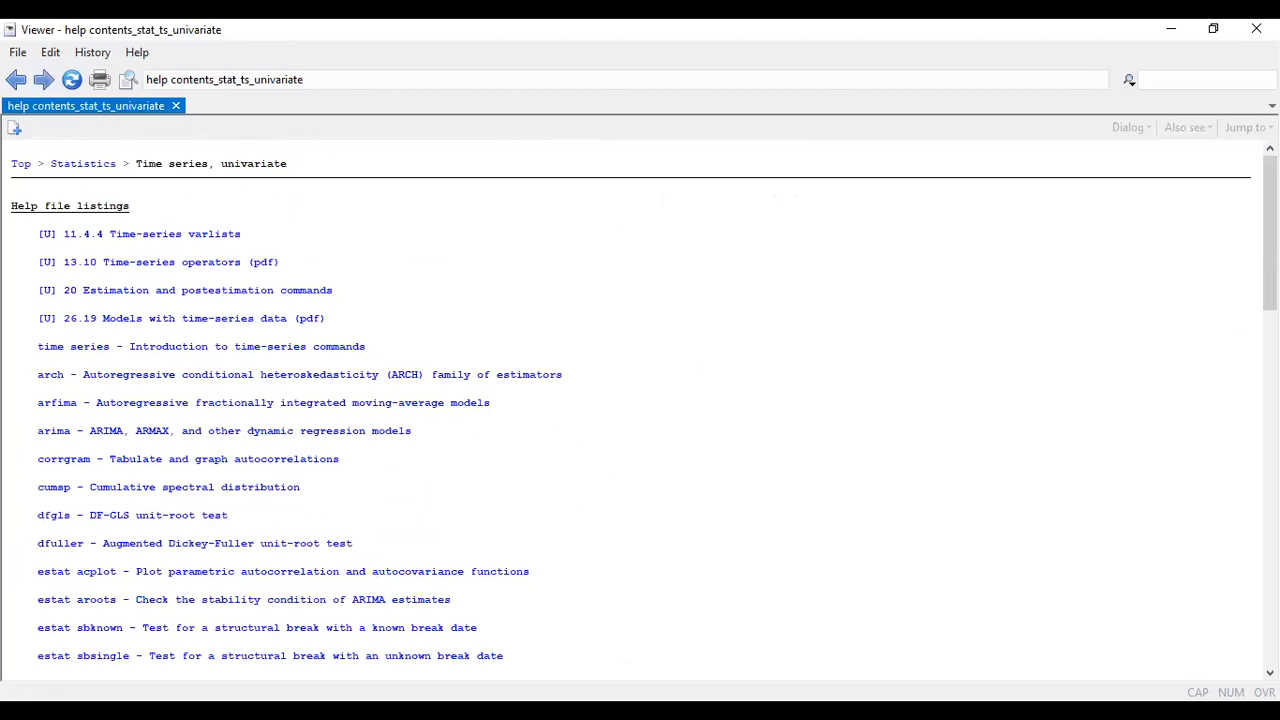
Step: View the forecast help page's syntax and description from the univariate time-series listing and return to the listing
drag(1270, 235, 1270, 247)
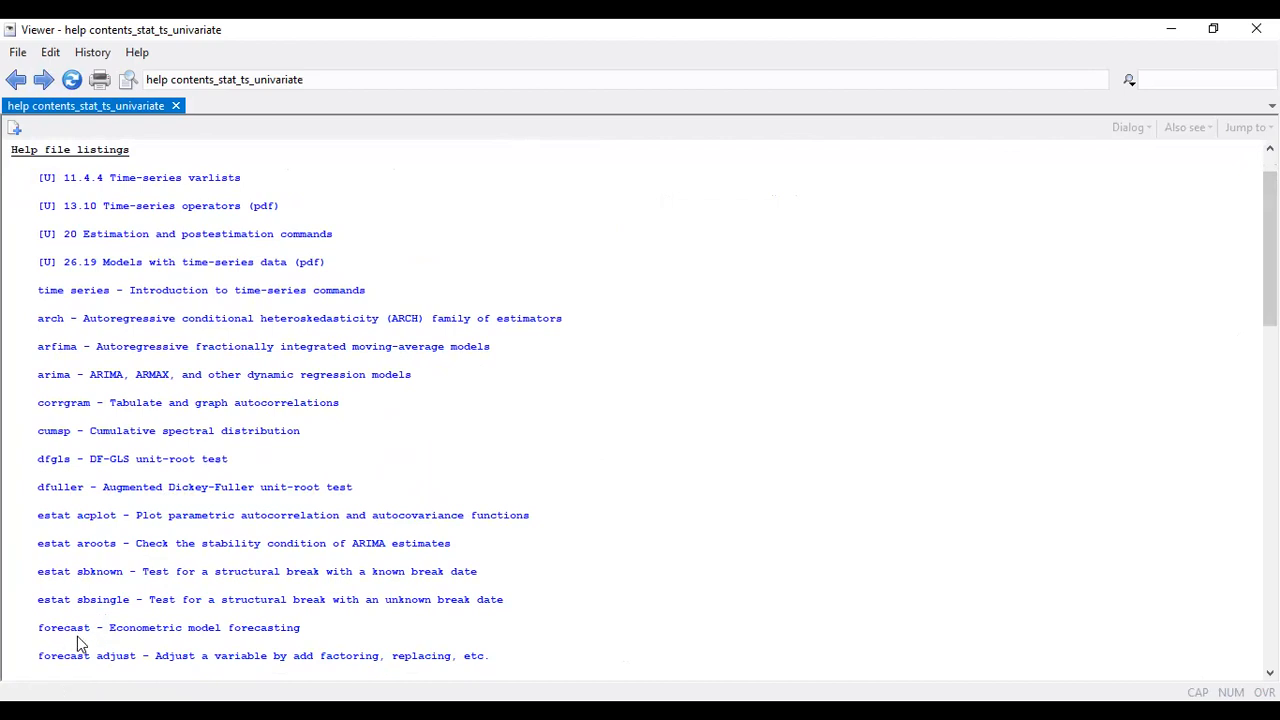
click(108, 628)
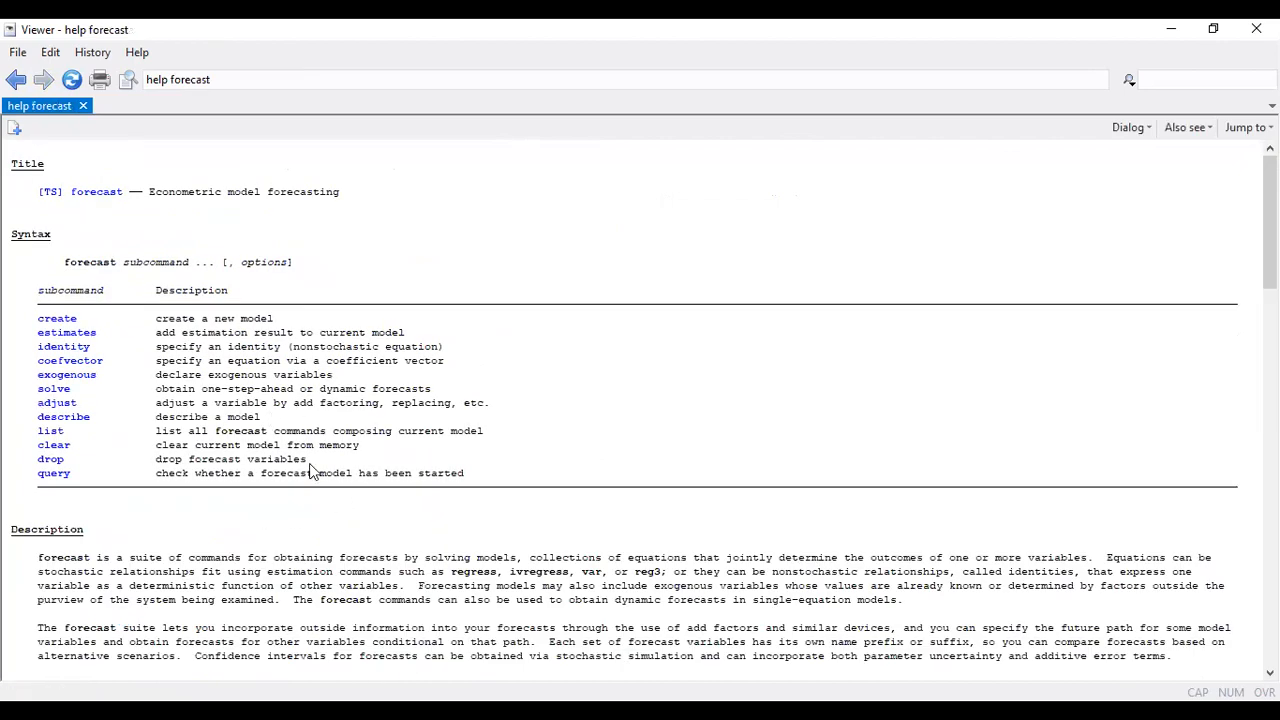
mouse_move(1270, 222)
mouse_down()
mouse_move(1270, 468)
mouse_move(1270, 223)
mouse_up()
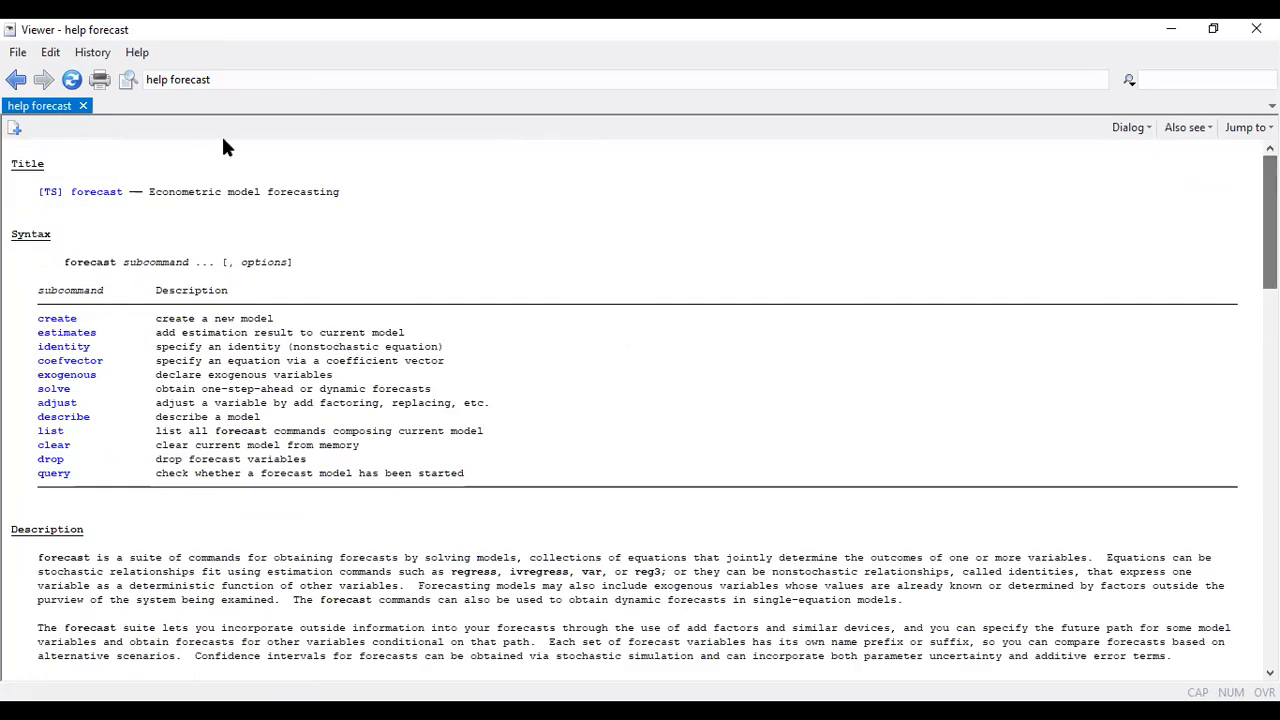
click(18, 84)
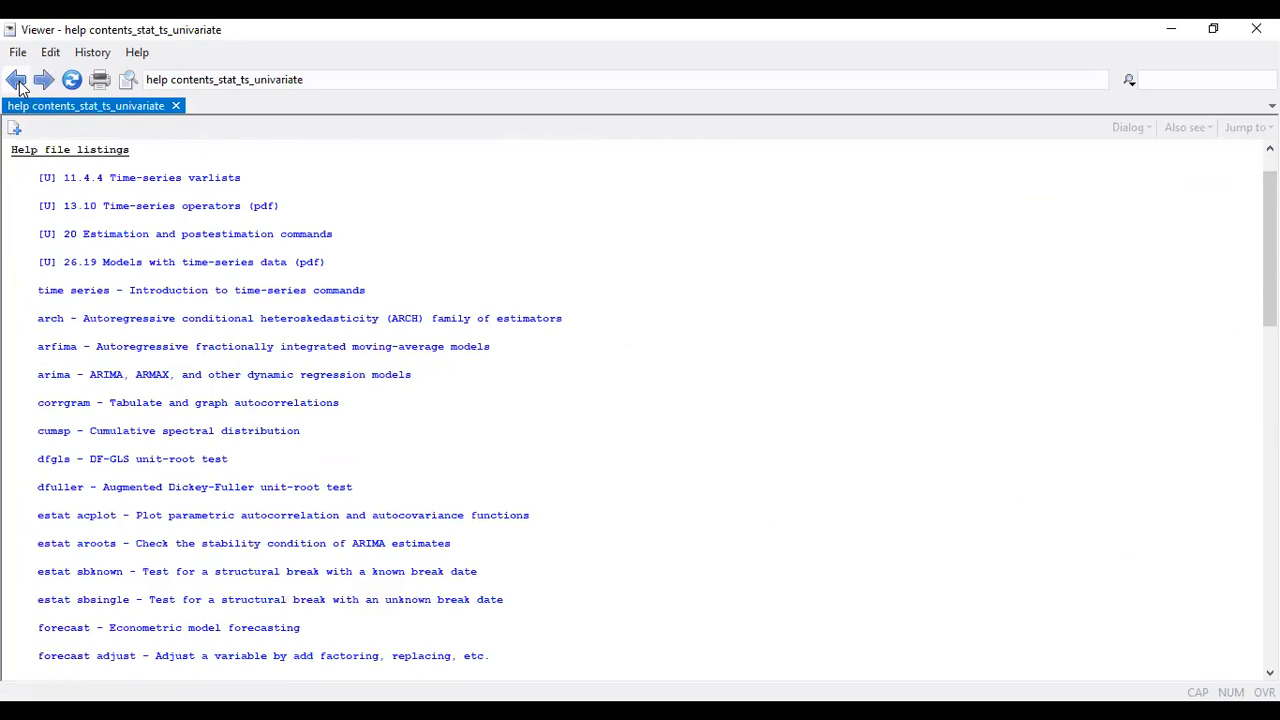
Step: Open the multivariate time-series help listing and view the var and vec help pages from it, returning to the listing
click(16, 84)
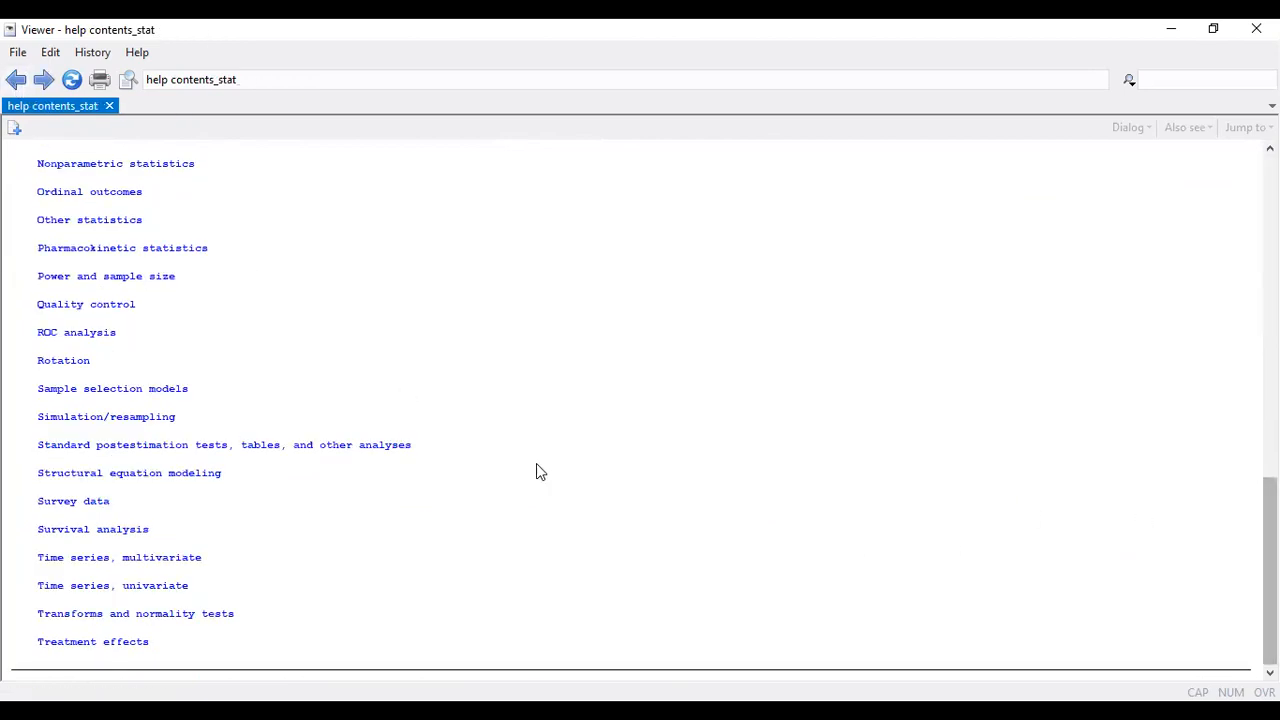
click(90, 565)
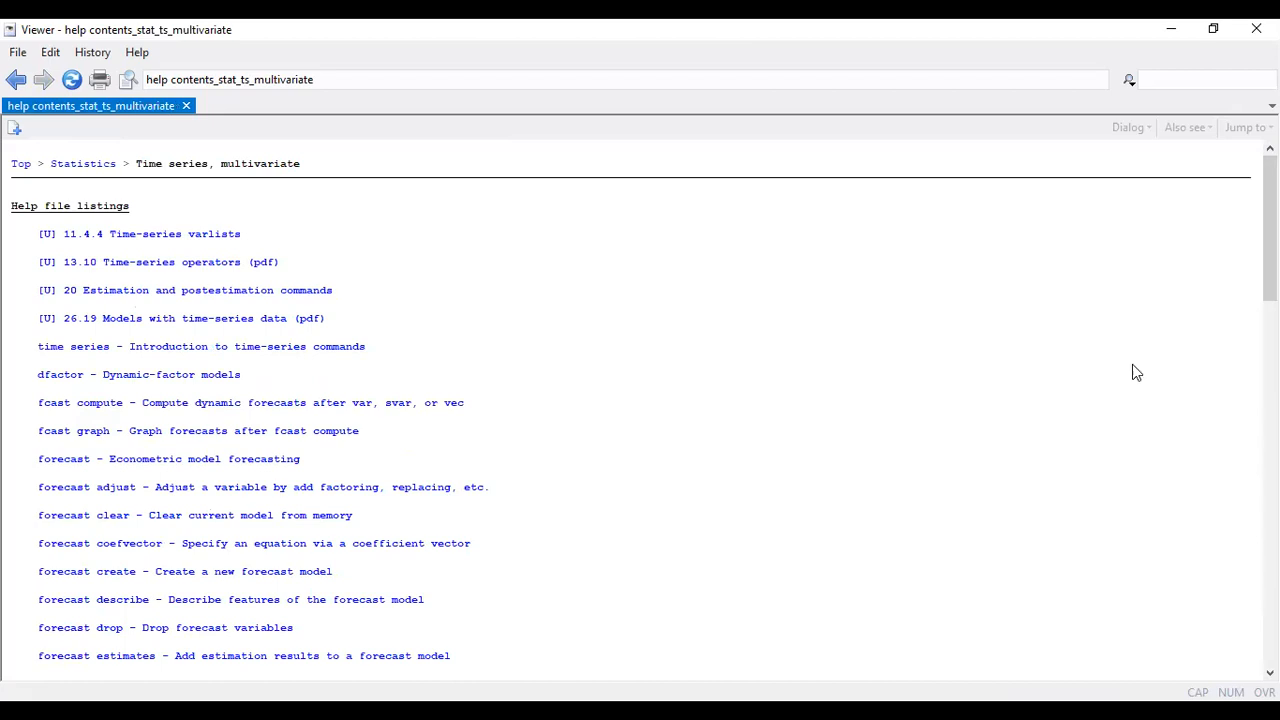
drag(1270, 230, 1270, 590)
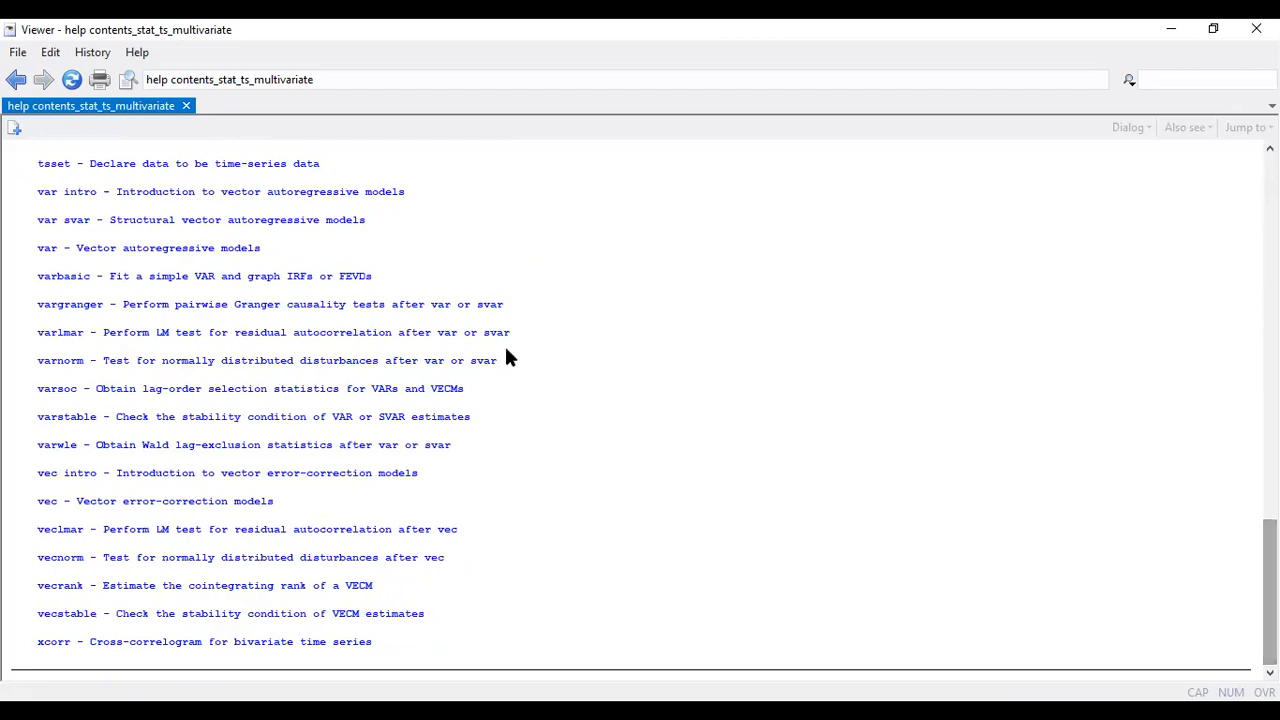
click(215, 248)
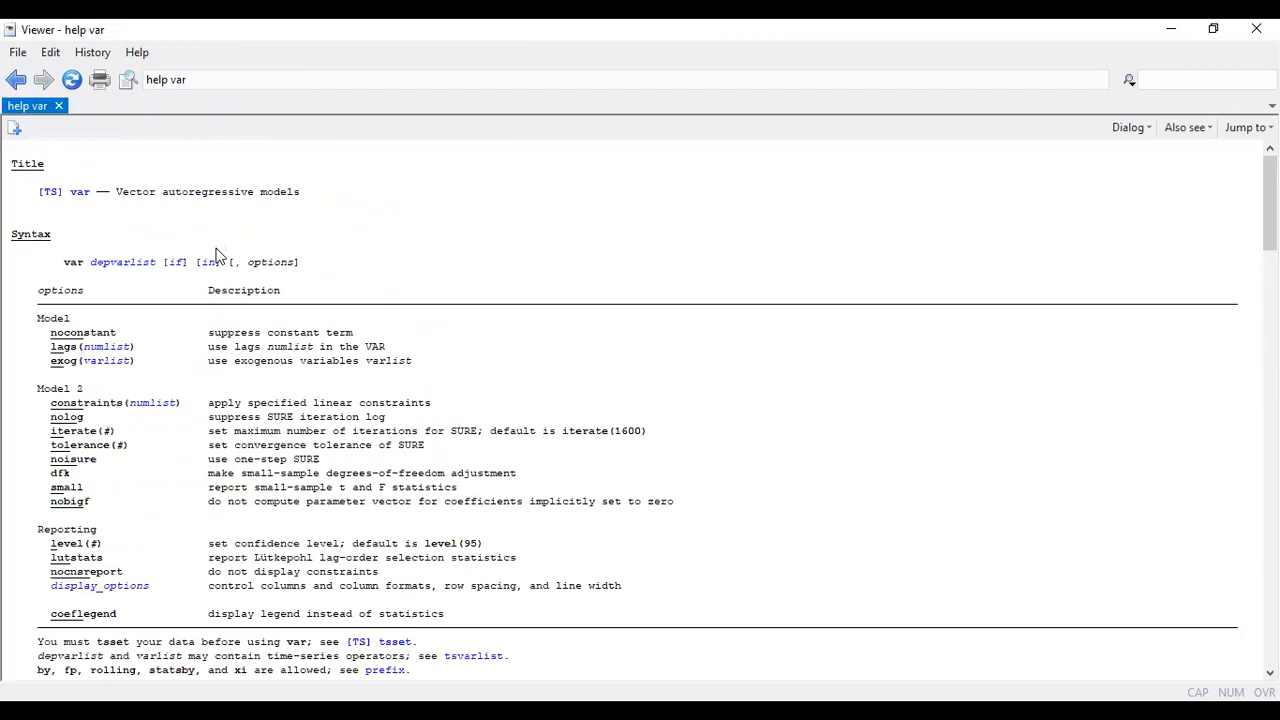
click(15, 80)
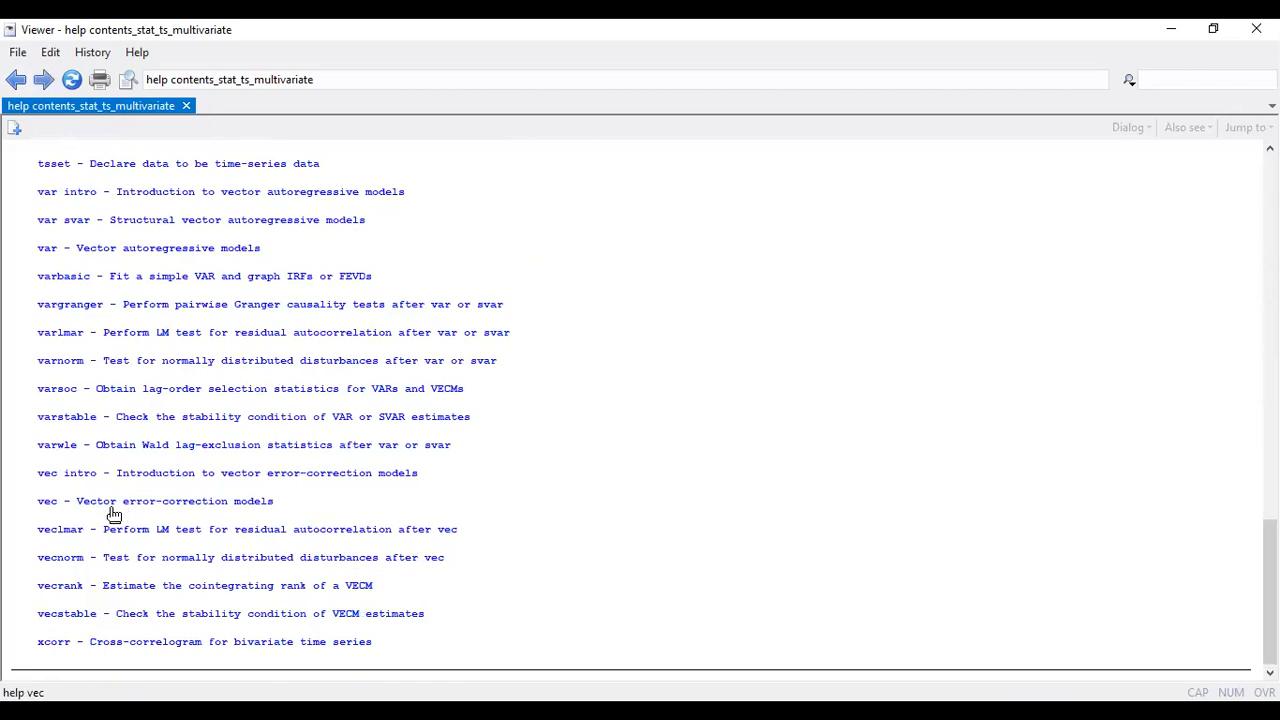
click(216, 508)
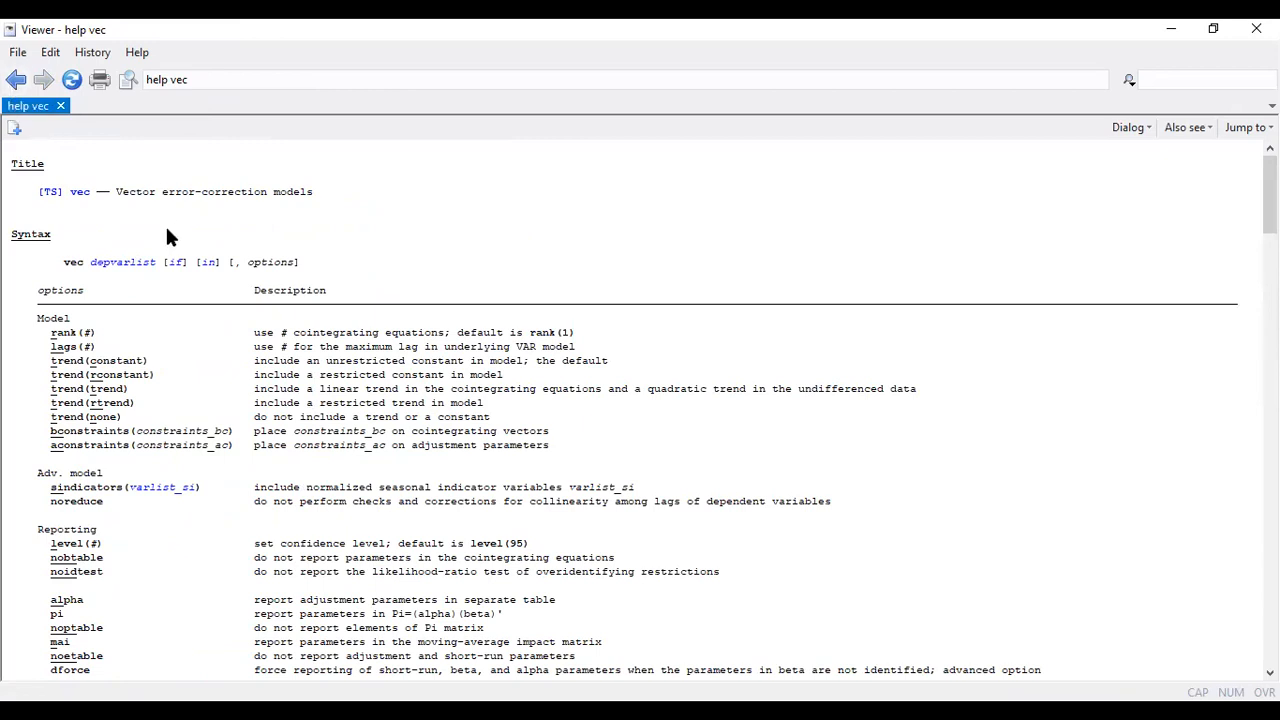
click(15, 80)
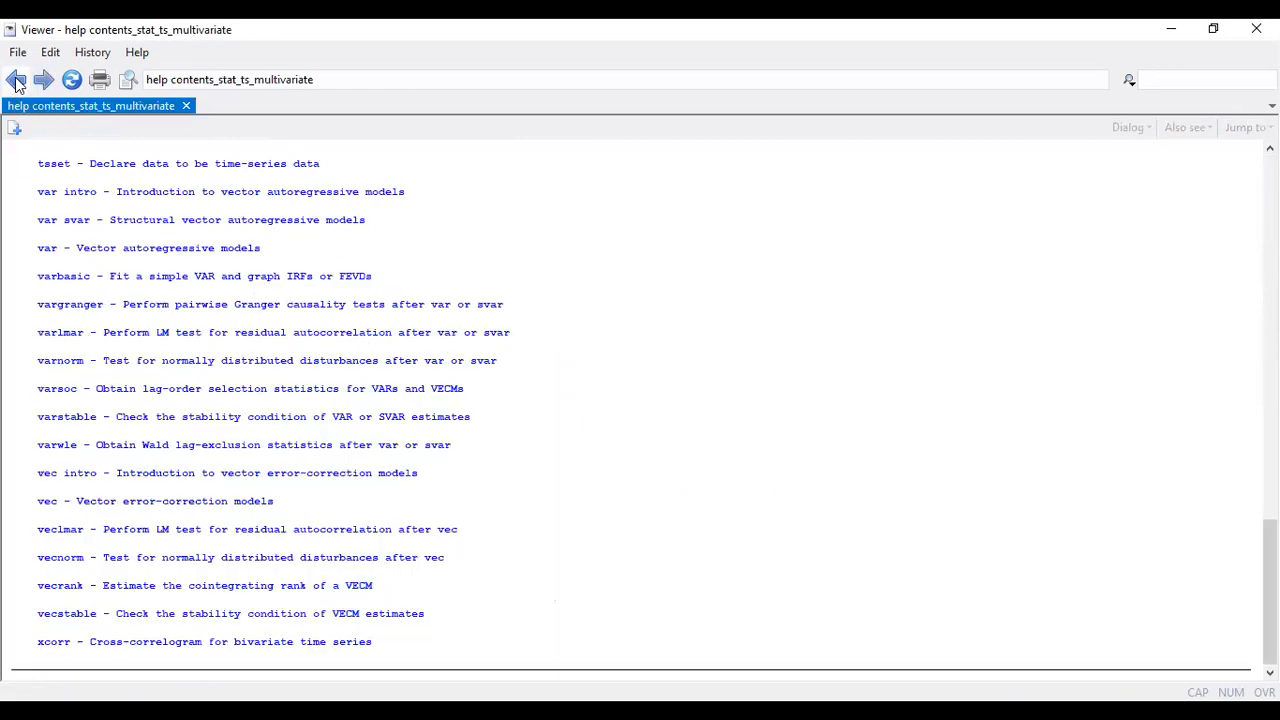
Step: Look through the Longitudinal data/panel data help listing of the Statistics category, return to the top-level help contents and minimize the help viewer
click(15, 80)
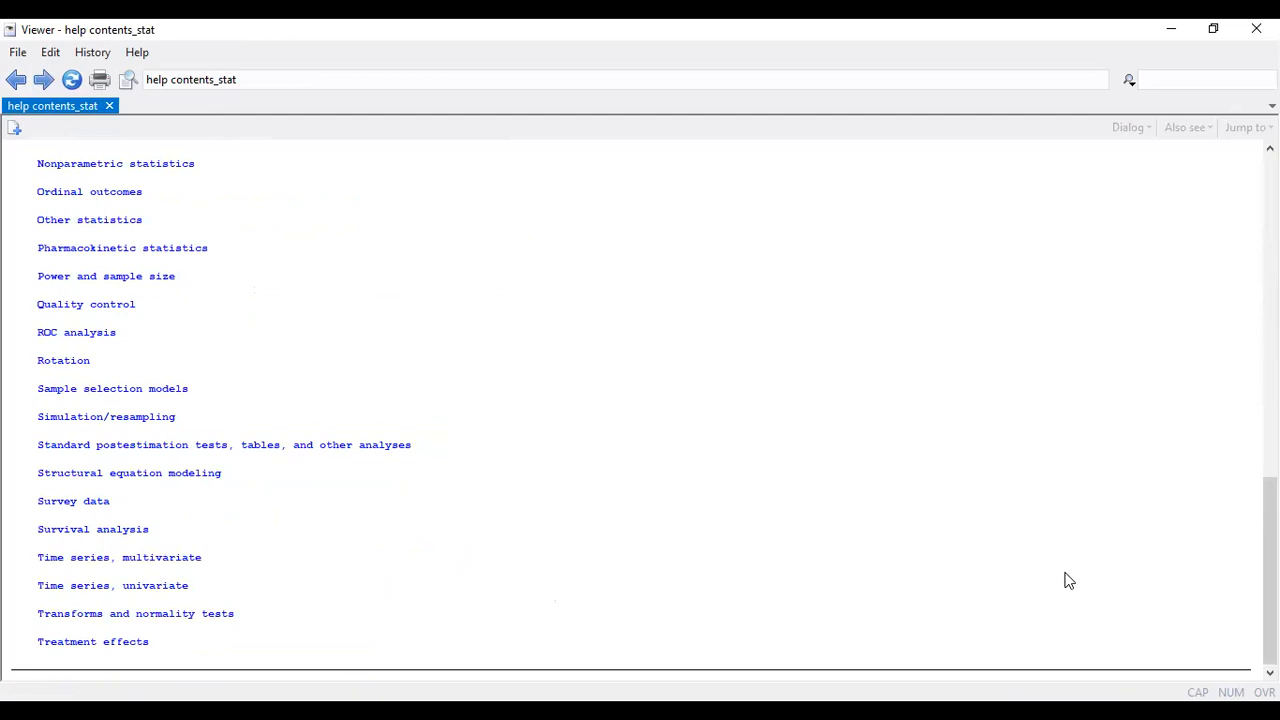
scroll(1270, 570, up, 5)
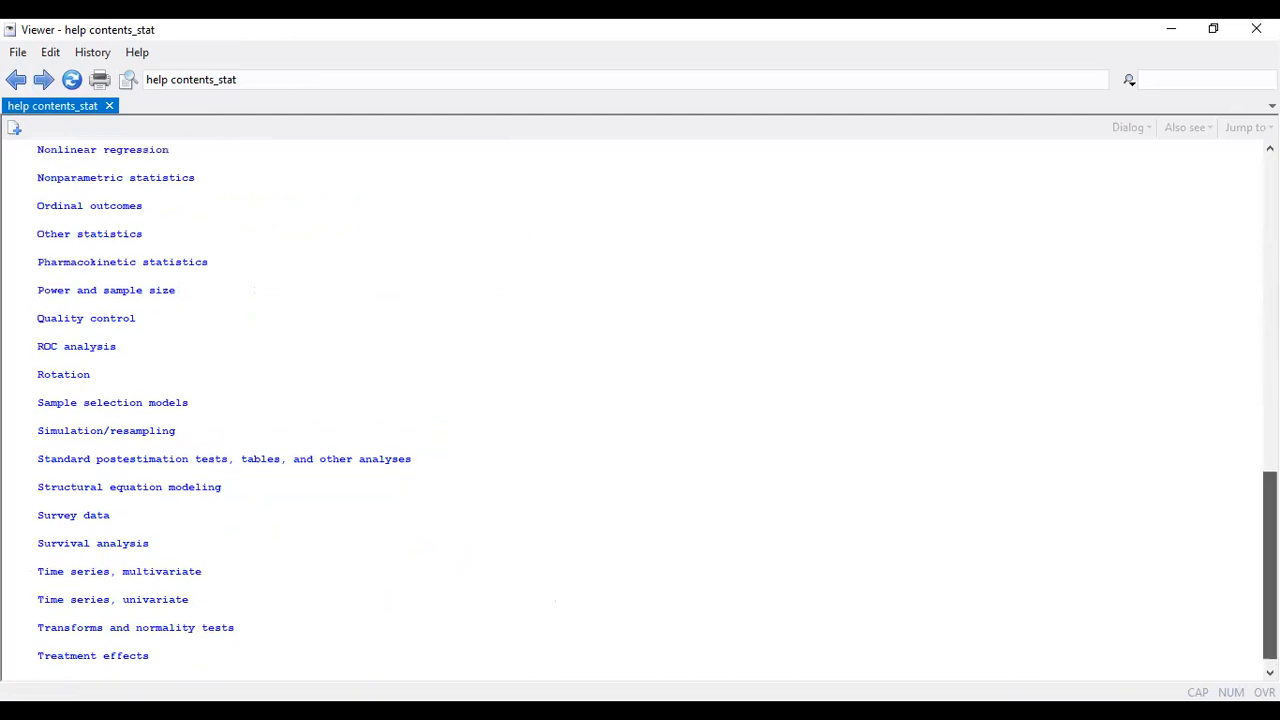
scroll(1270, 440, up, 2)
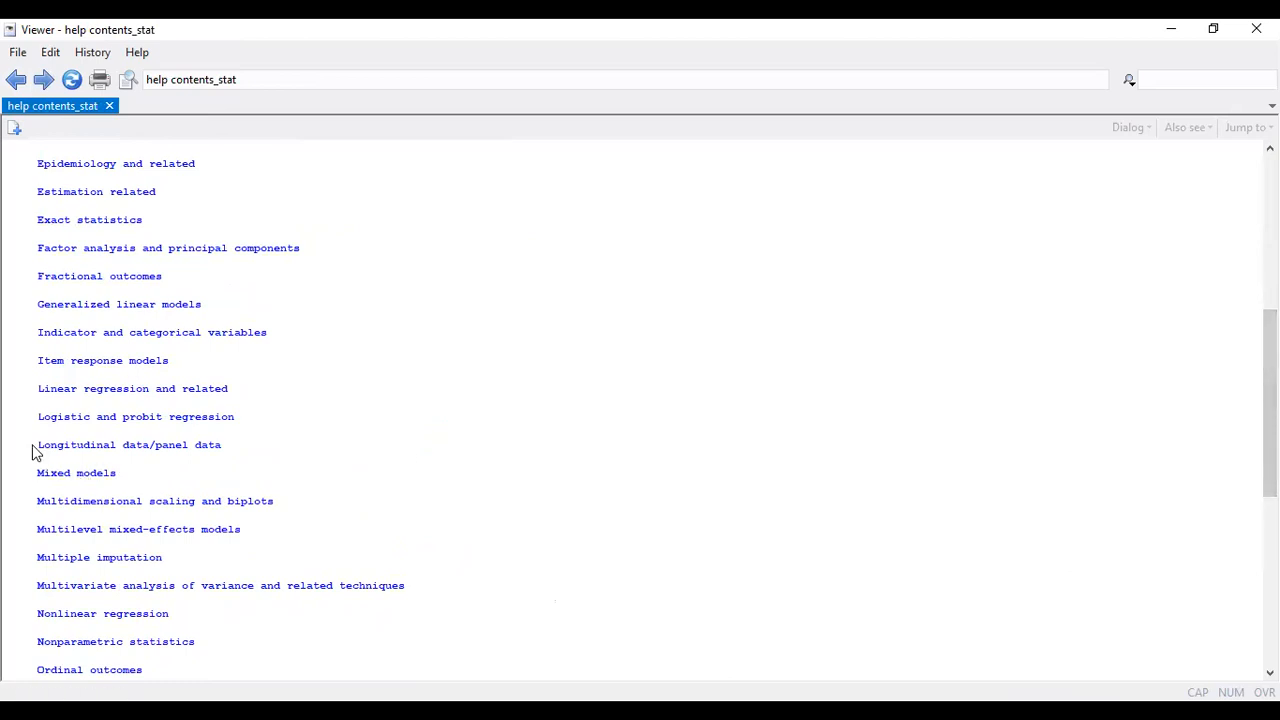
click(155, 447)
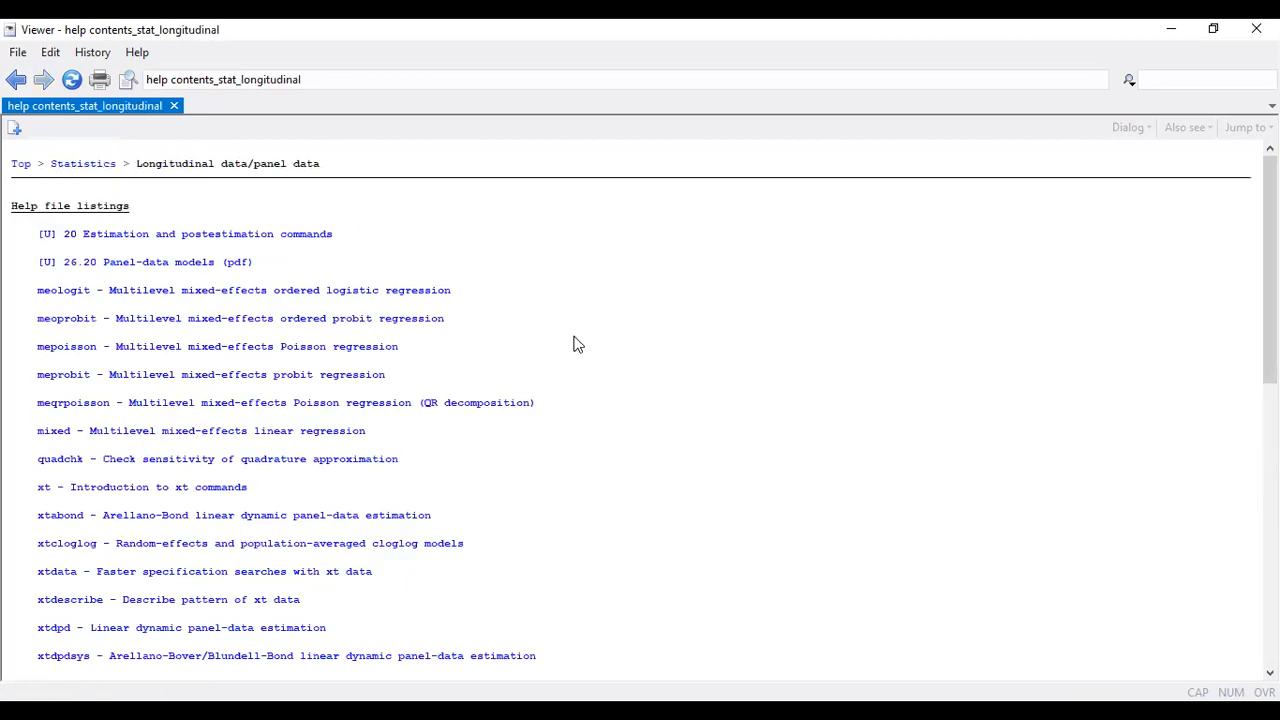
mouse_move(1270, 296)
mouse_down()
mouse_move(1270, 578)
mouse_move(1270, 290)
mouse_up()
scroll(640, 400, up, 1)
click(16, 80)
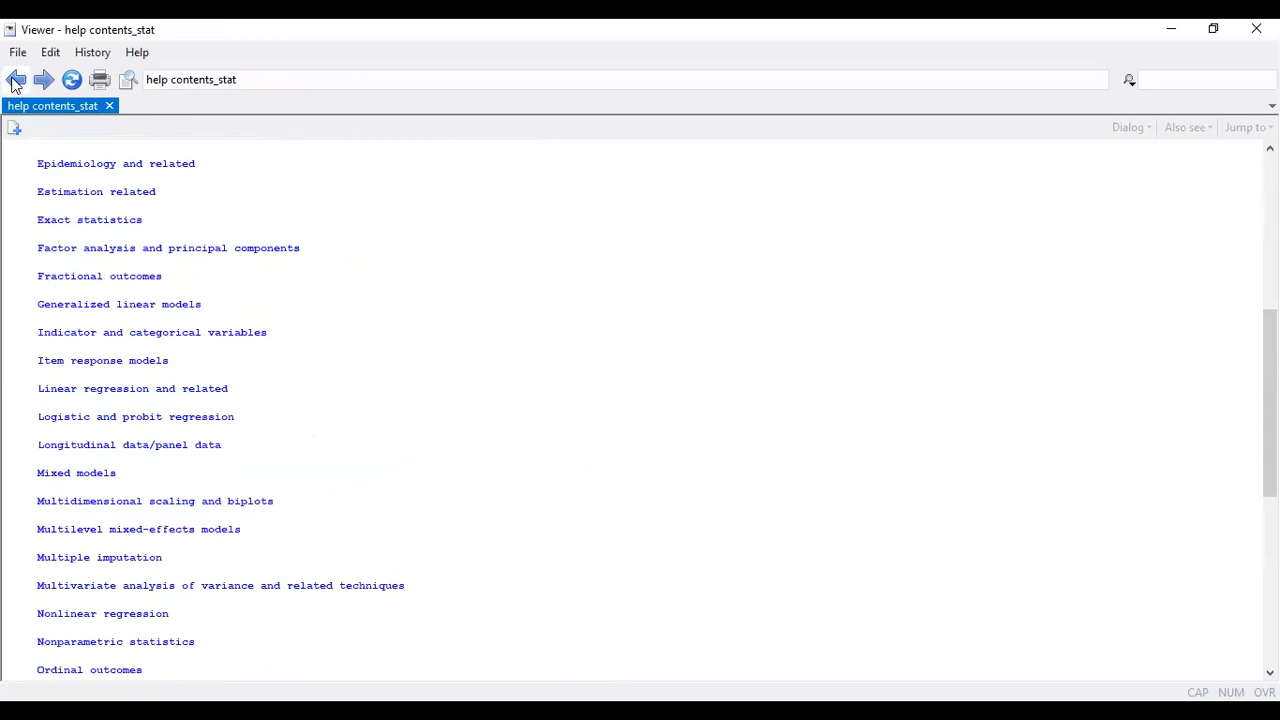
click(16, 80)
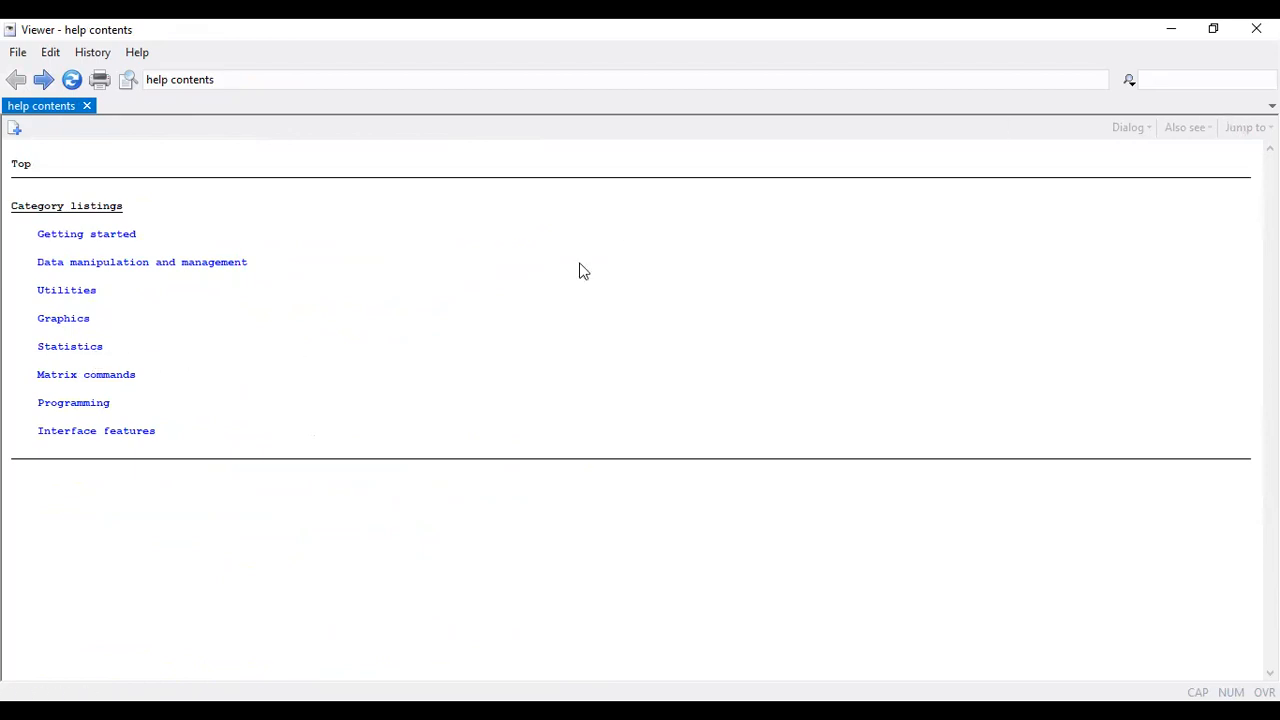
click(1172, 32)
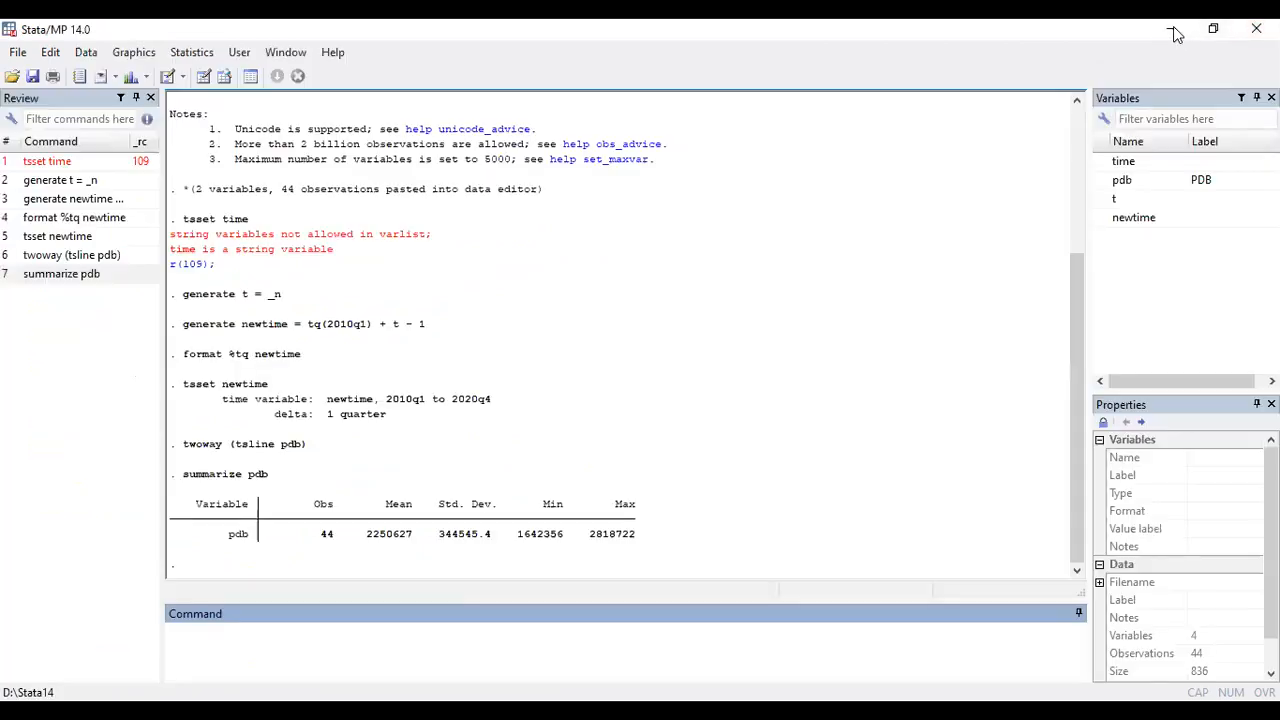
click(200, 57)
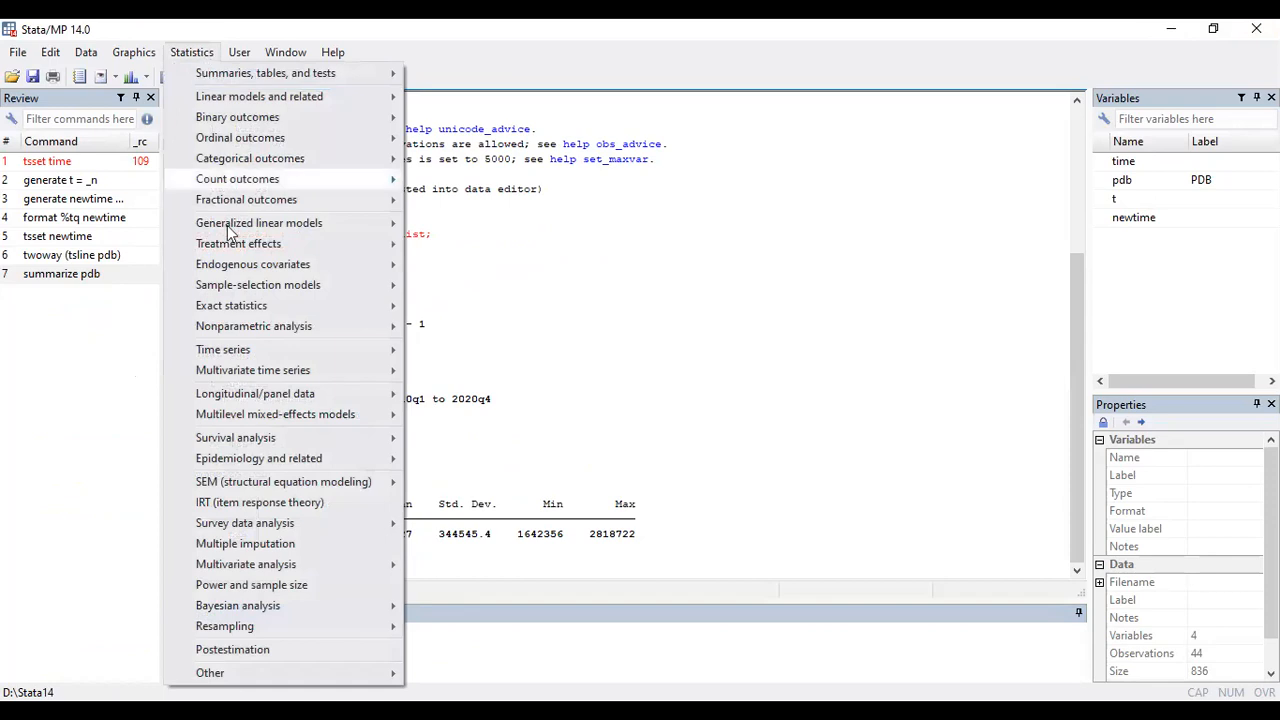
mouse_move(317, 352)
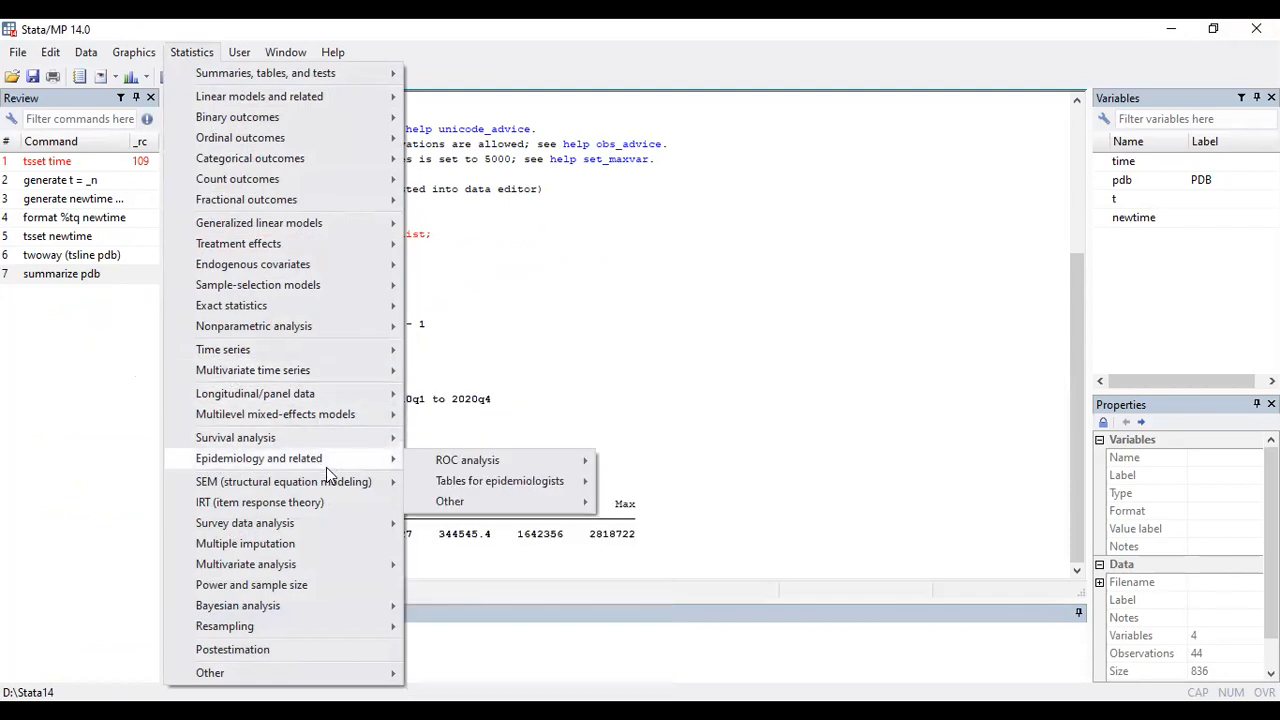
mouse_move(341, 397)
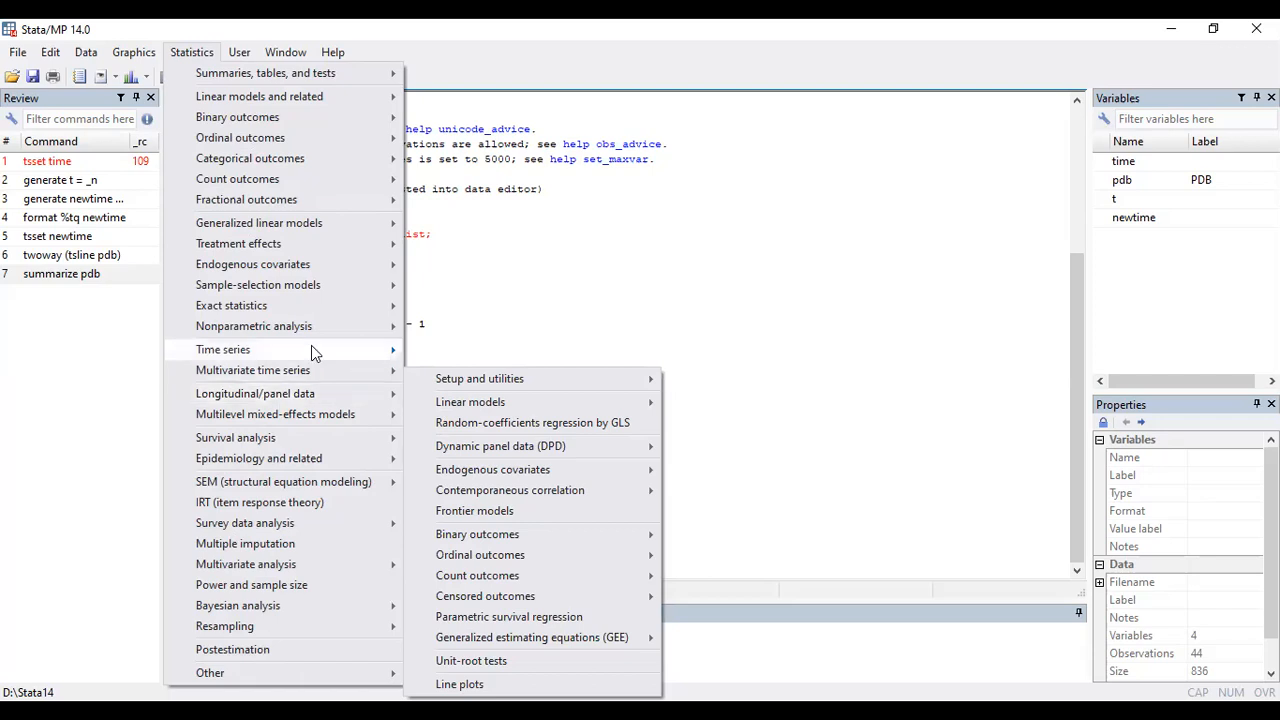
click(576, 306)
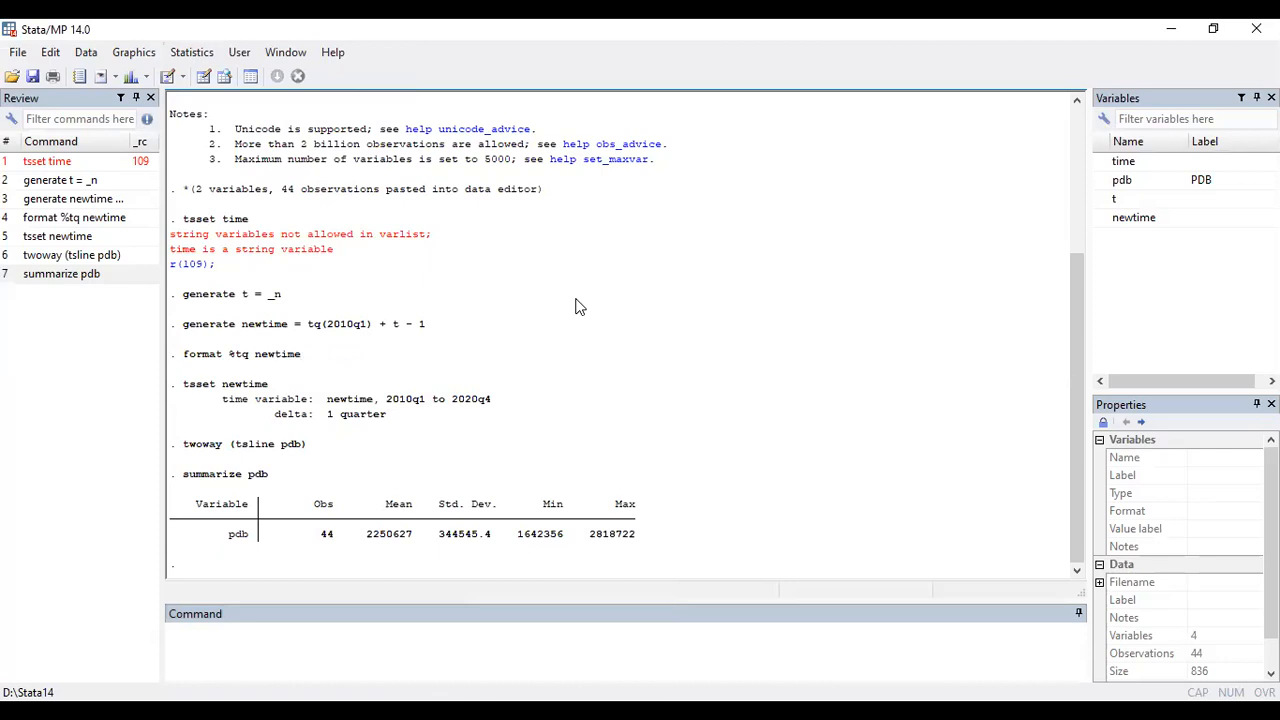